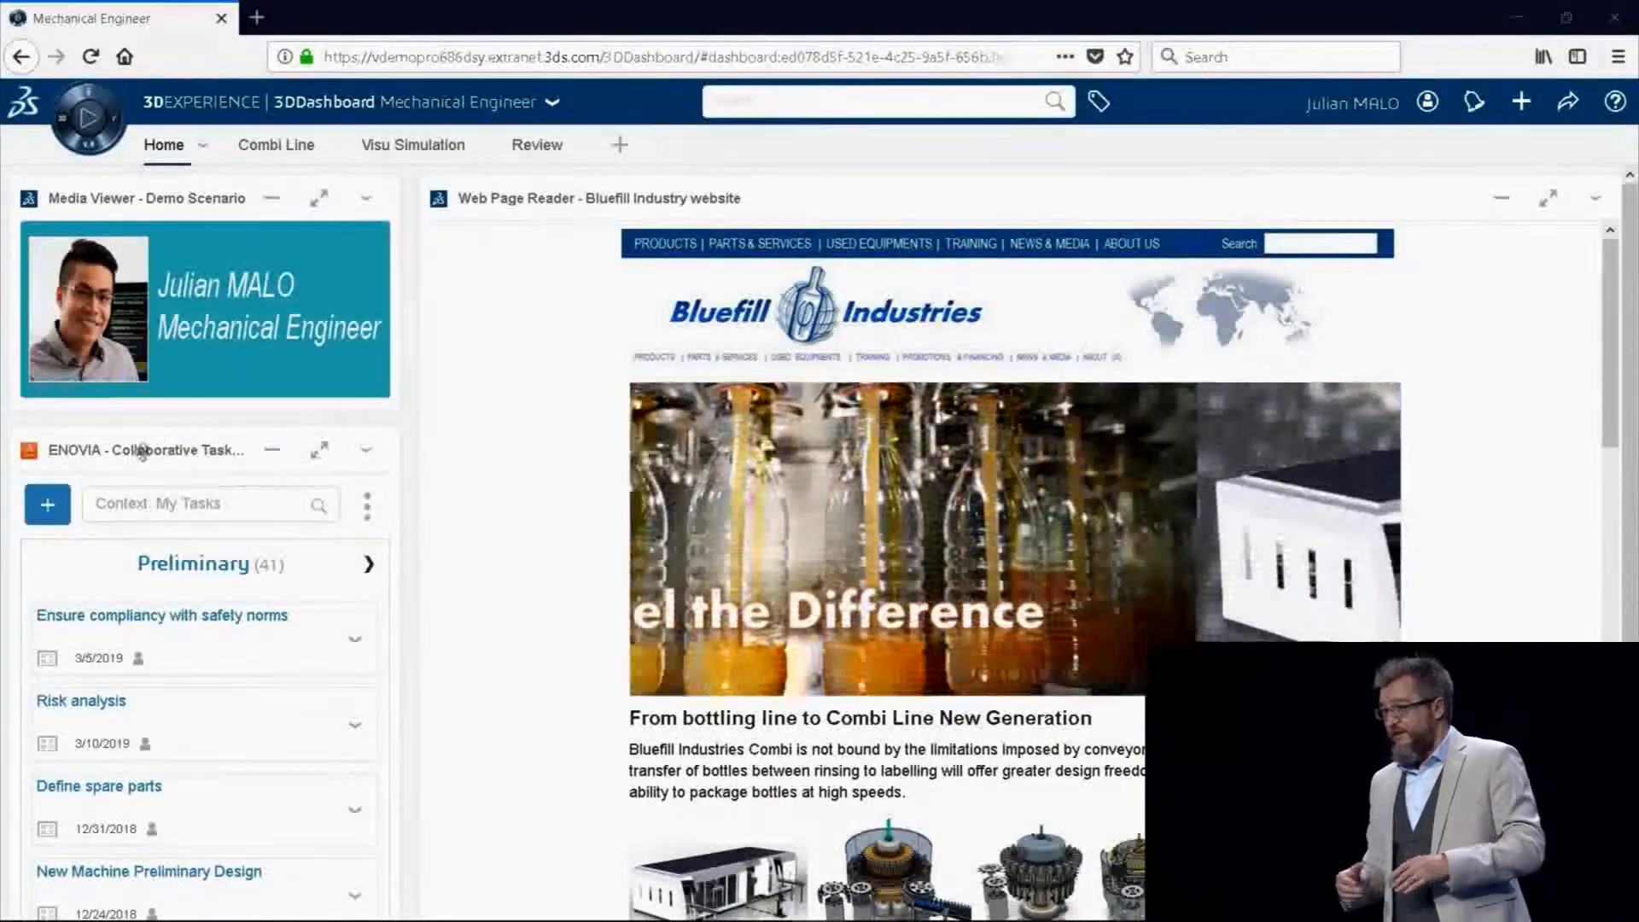
# Review the in-work task "remplacement moteur" in the enlarged Collaborative Tasks board, including its attachments and description, and restore the dashboard layout
pyautogui.click(318, 449)
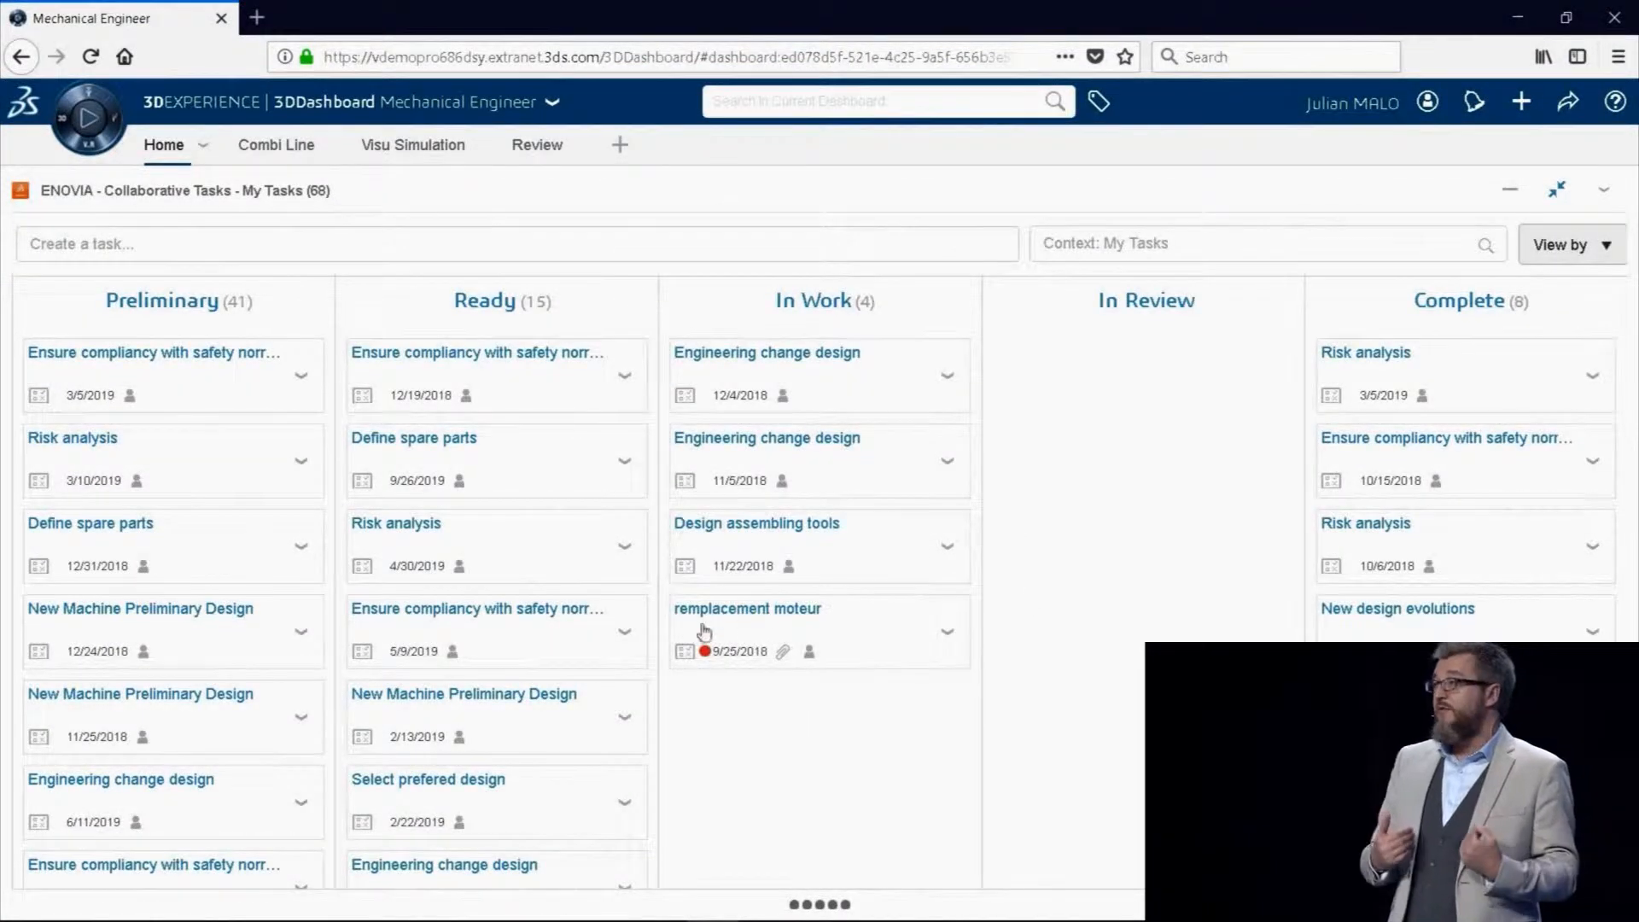
pyautogui.click(865, 657)
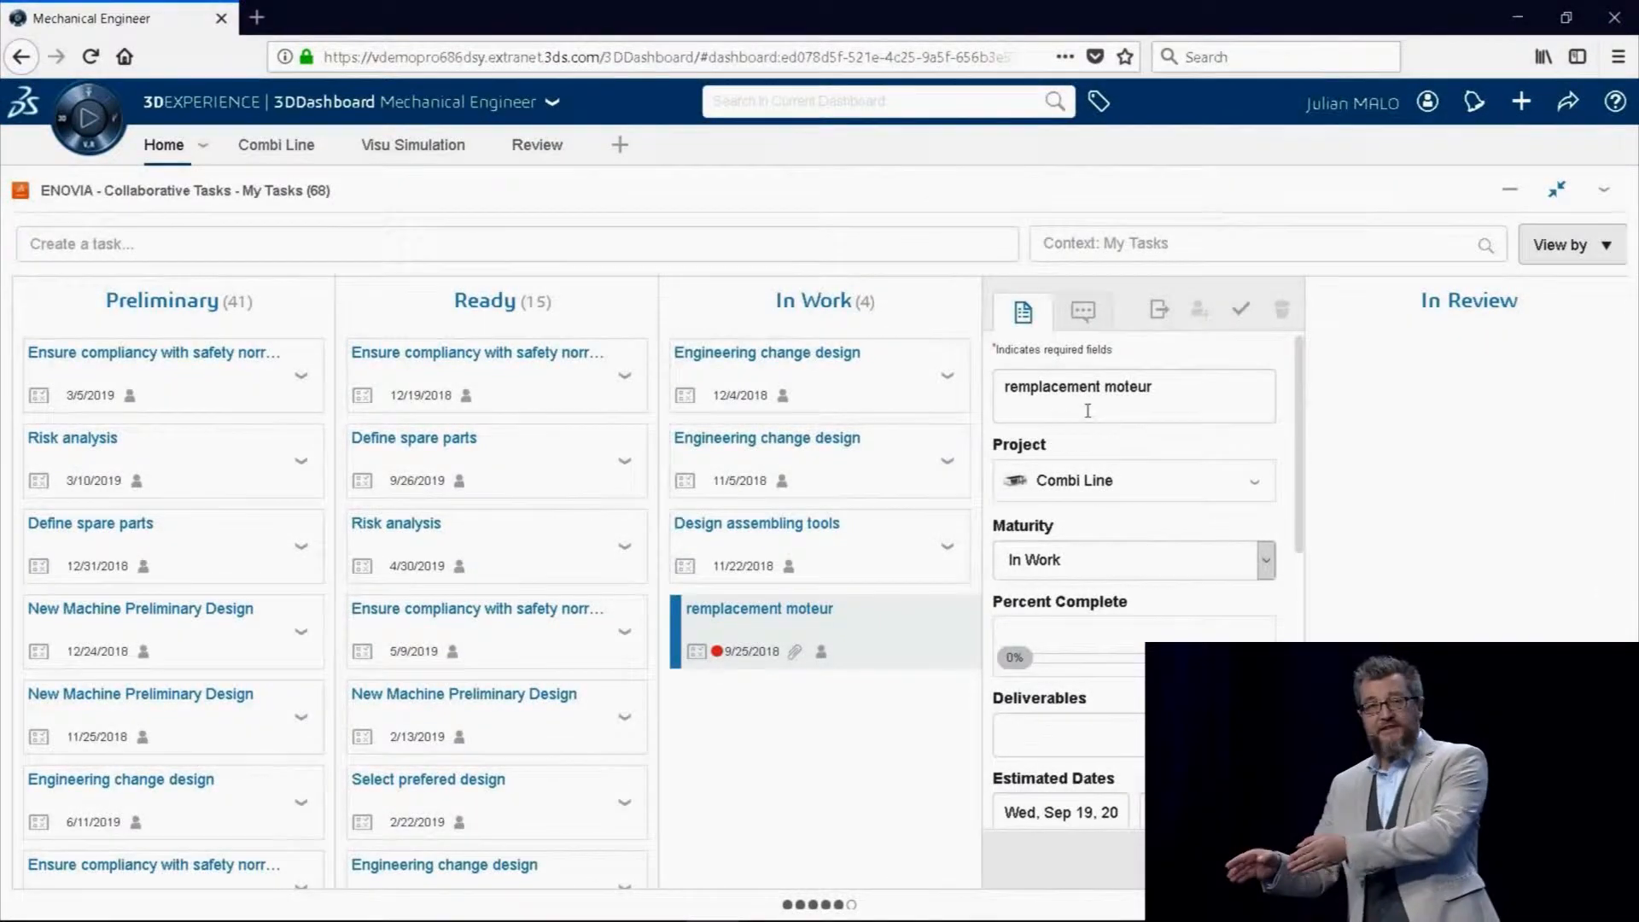
pyautogui.scroll(-5, 1077, 536)
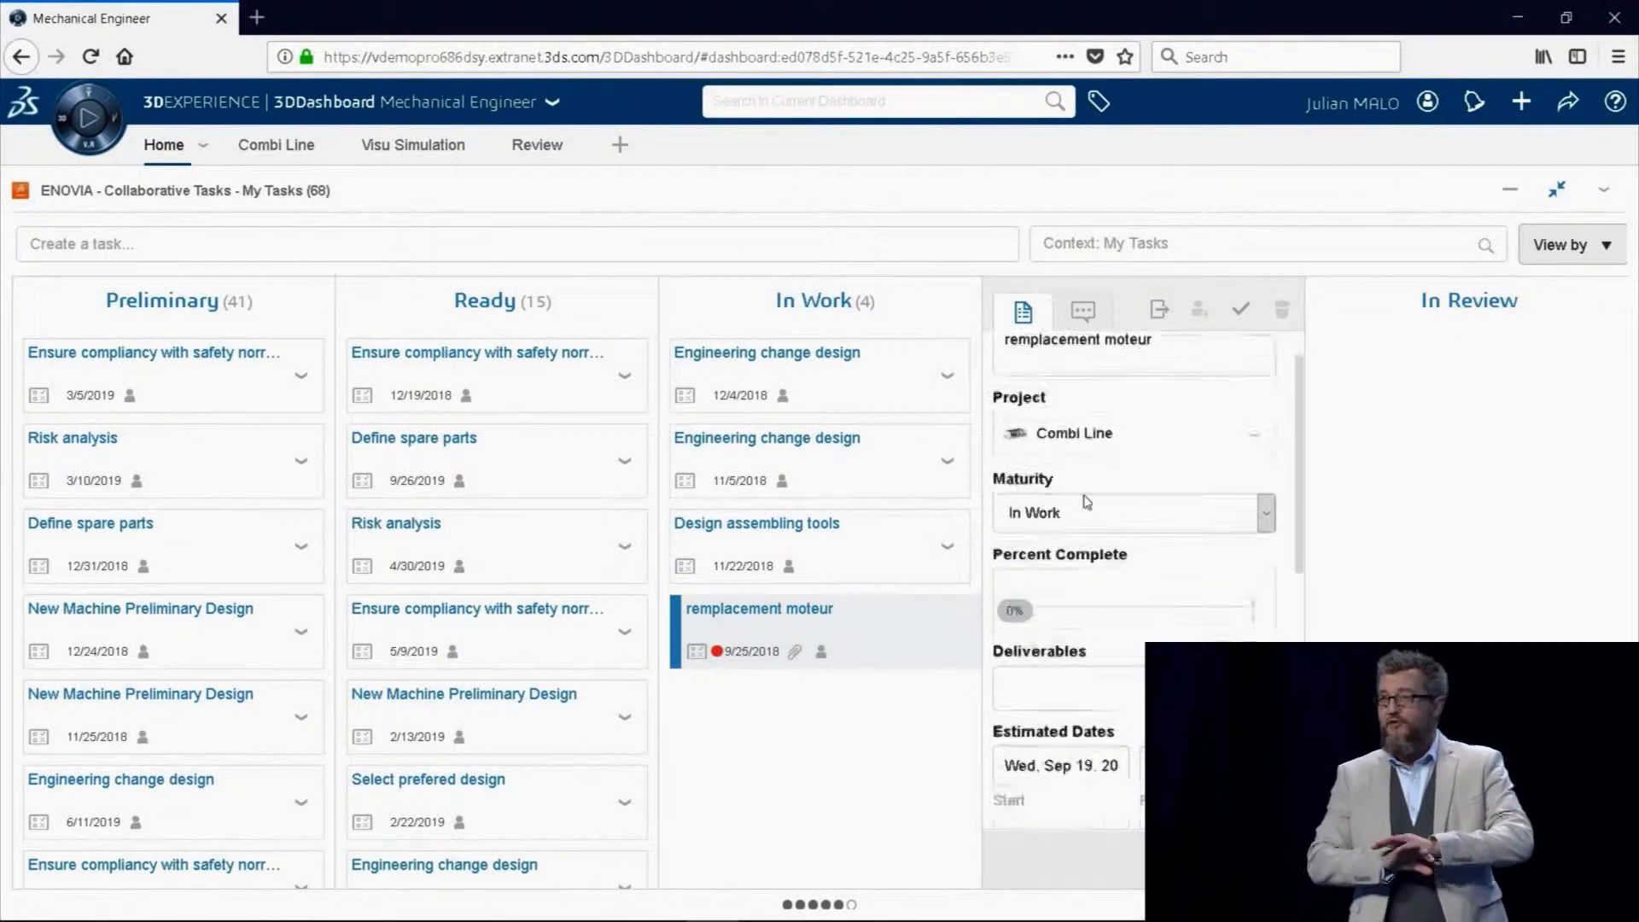
pyautogui.scroll(-5, 1056, 511)
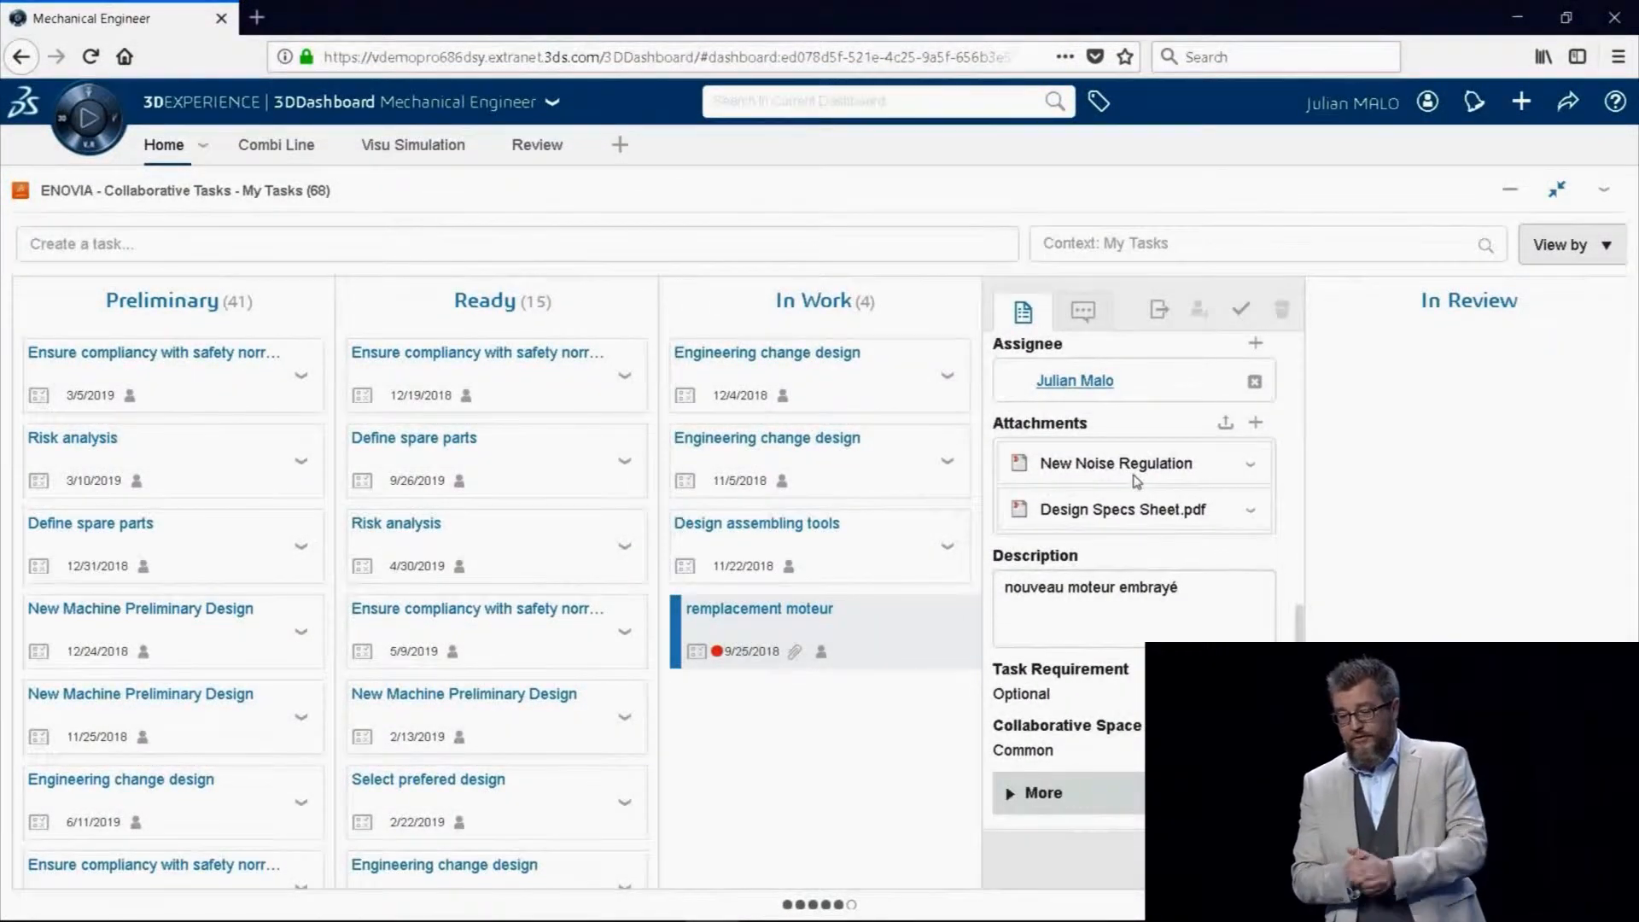
pyautogui.scroll(-1, 1104, 541)
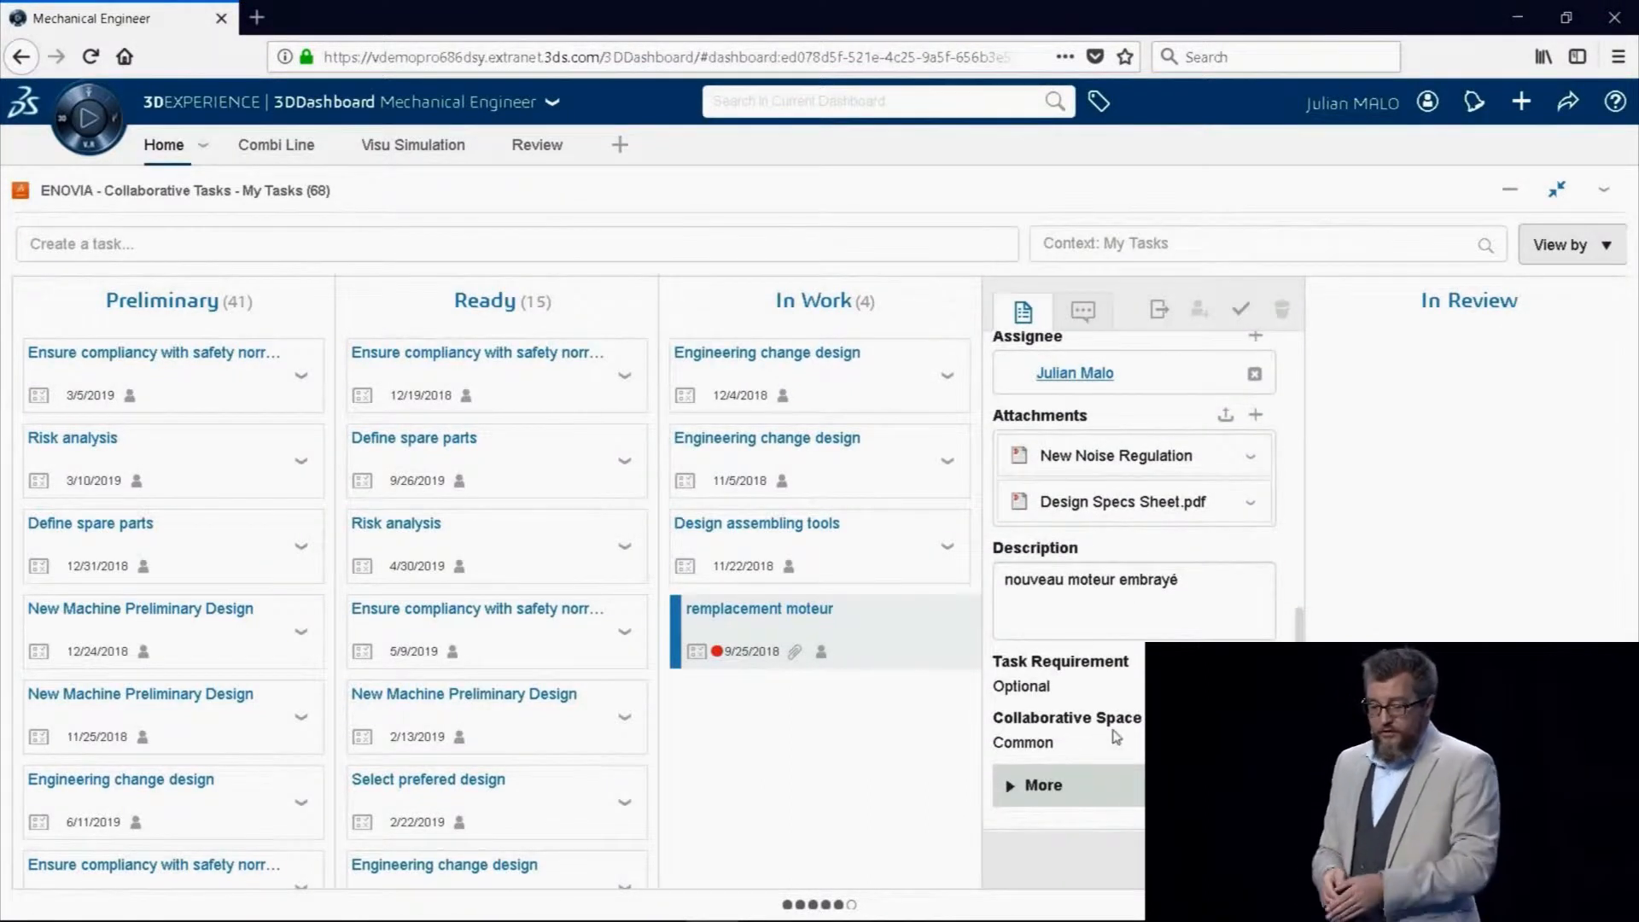
pyautogui.scroll(2, 1117, 737)
pyautogui.click(971, 605)
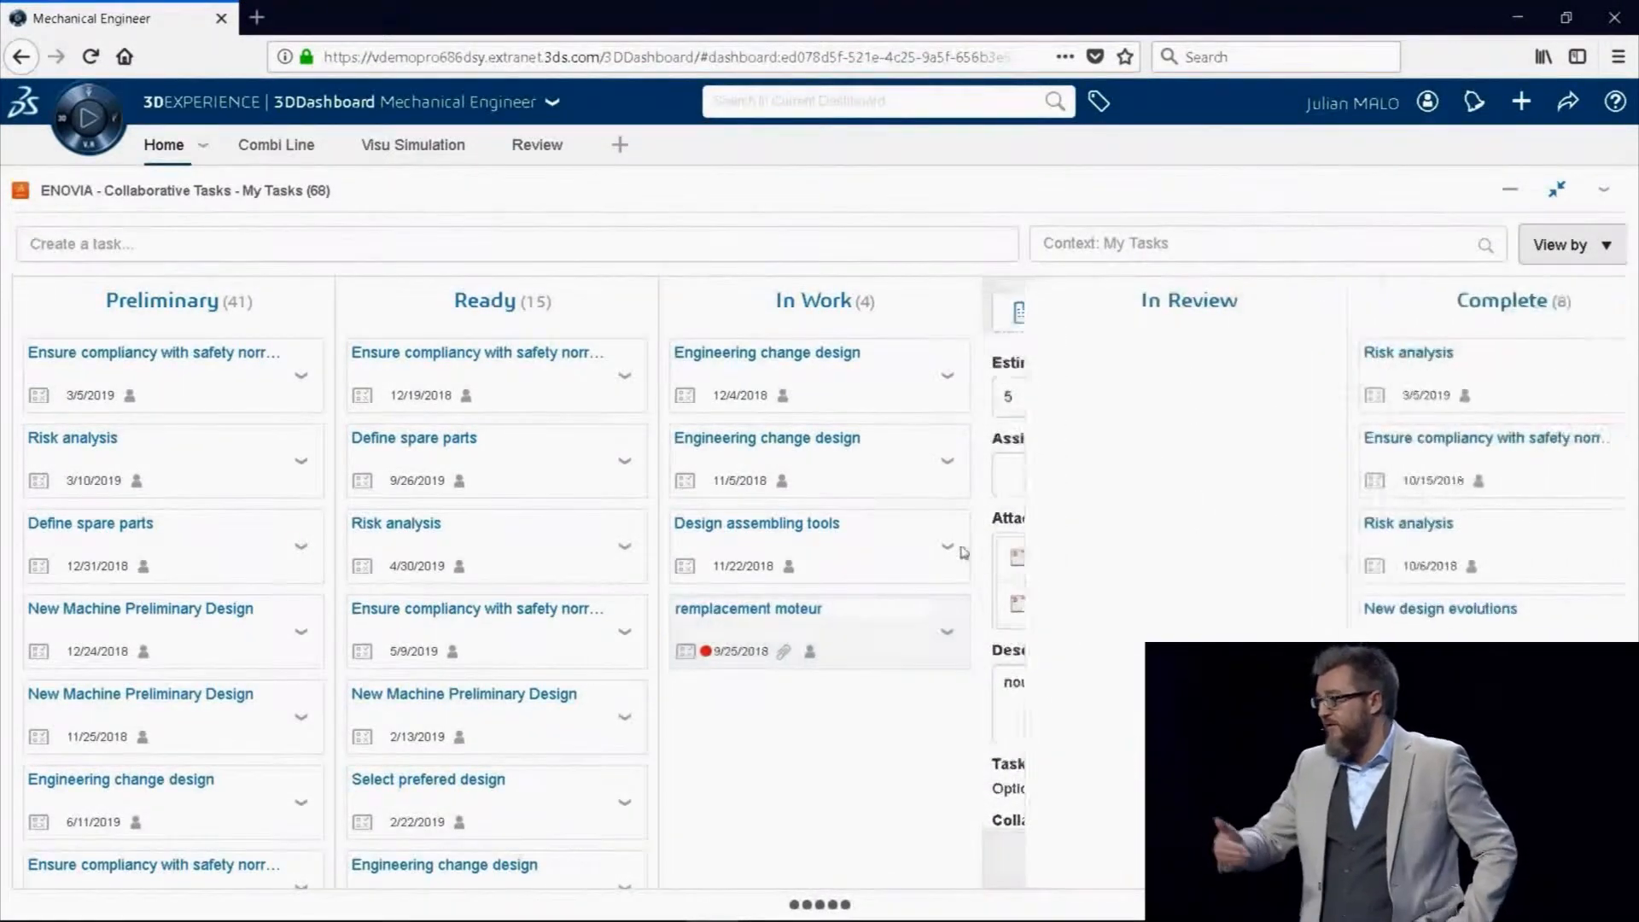
pyautogui.click(1552, 198)
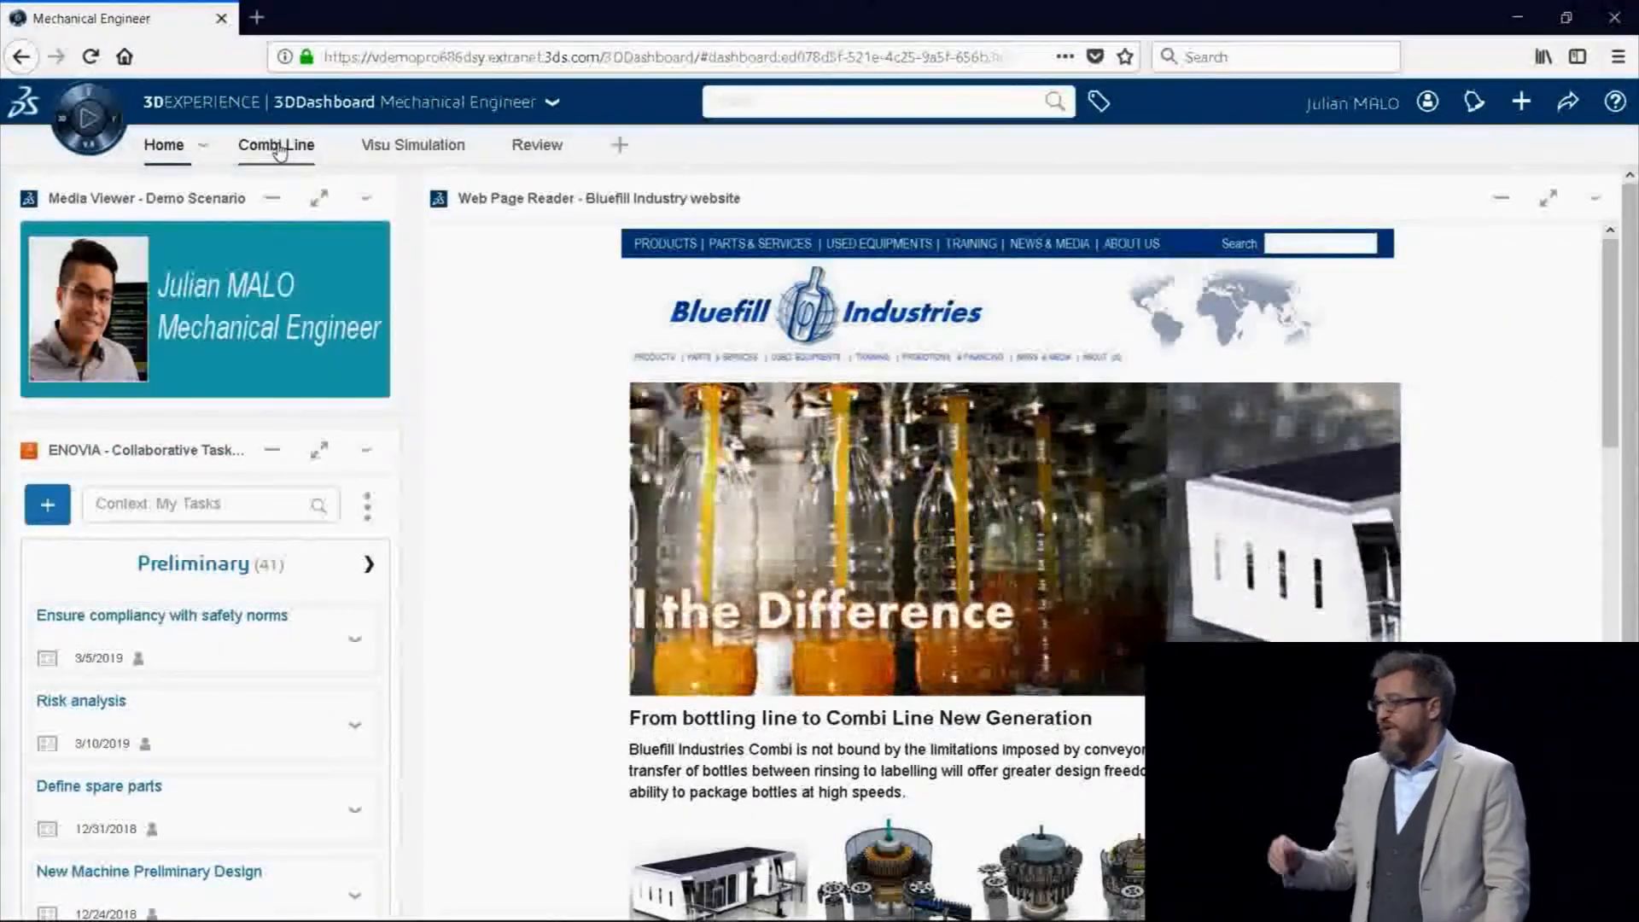
# Open the Combi Line dashboard and colour the Combi Line Modular model by its CAD Master 6WTags values
pyautogui.click(278, 145)
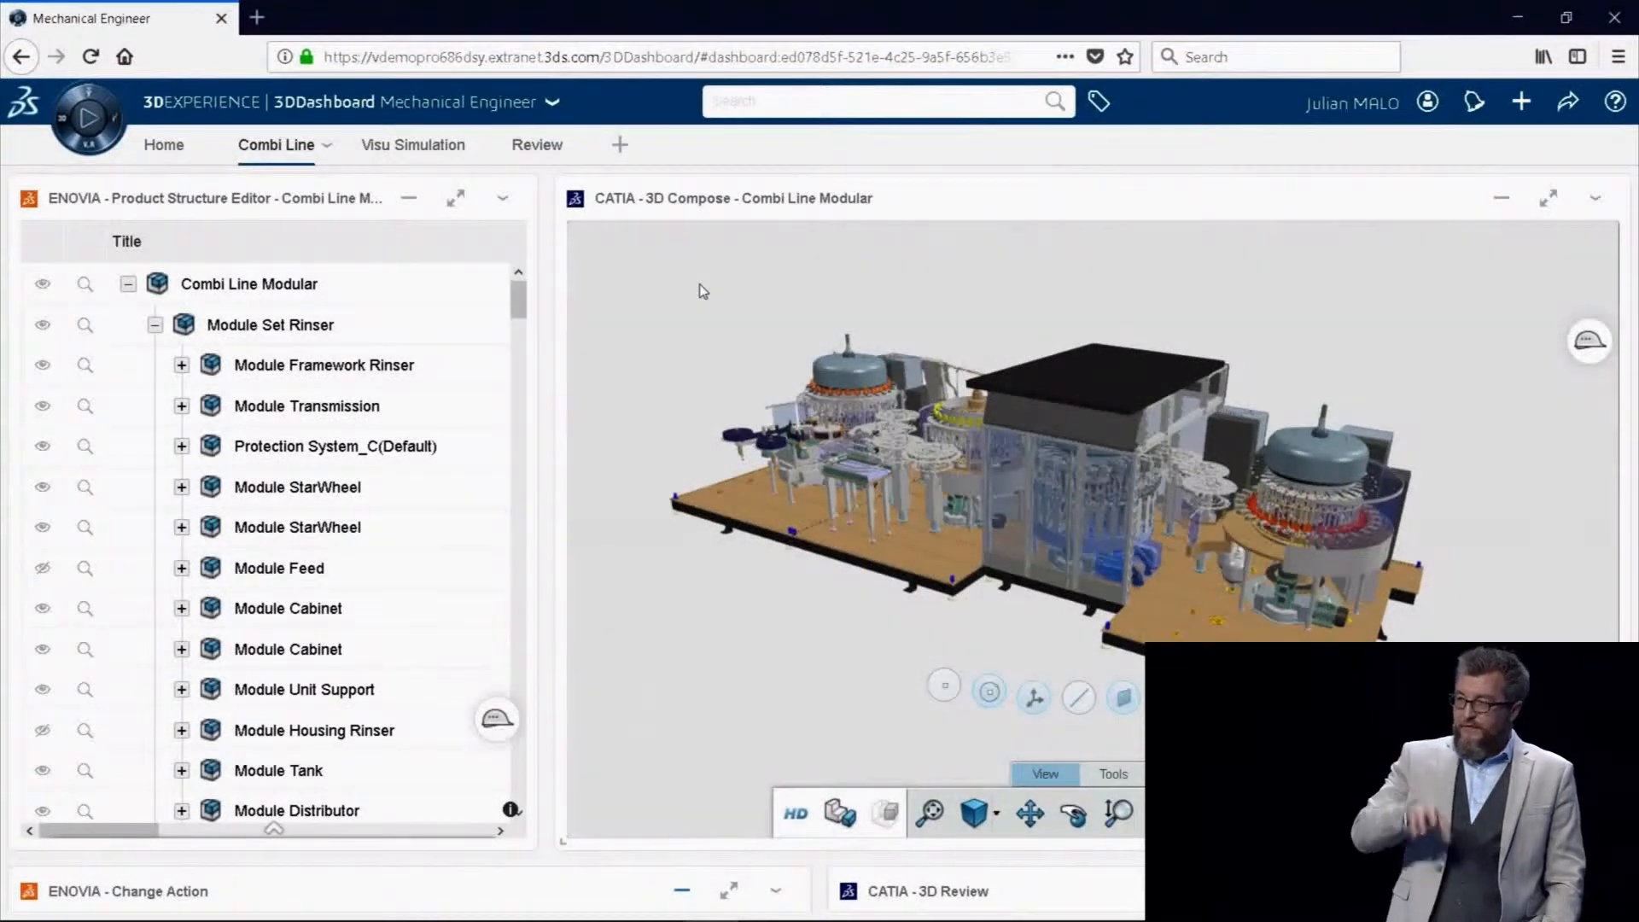
pyautogui.click(1099, 105)
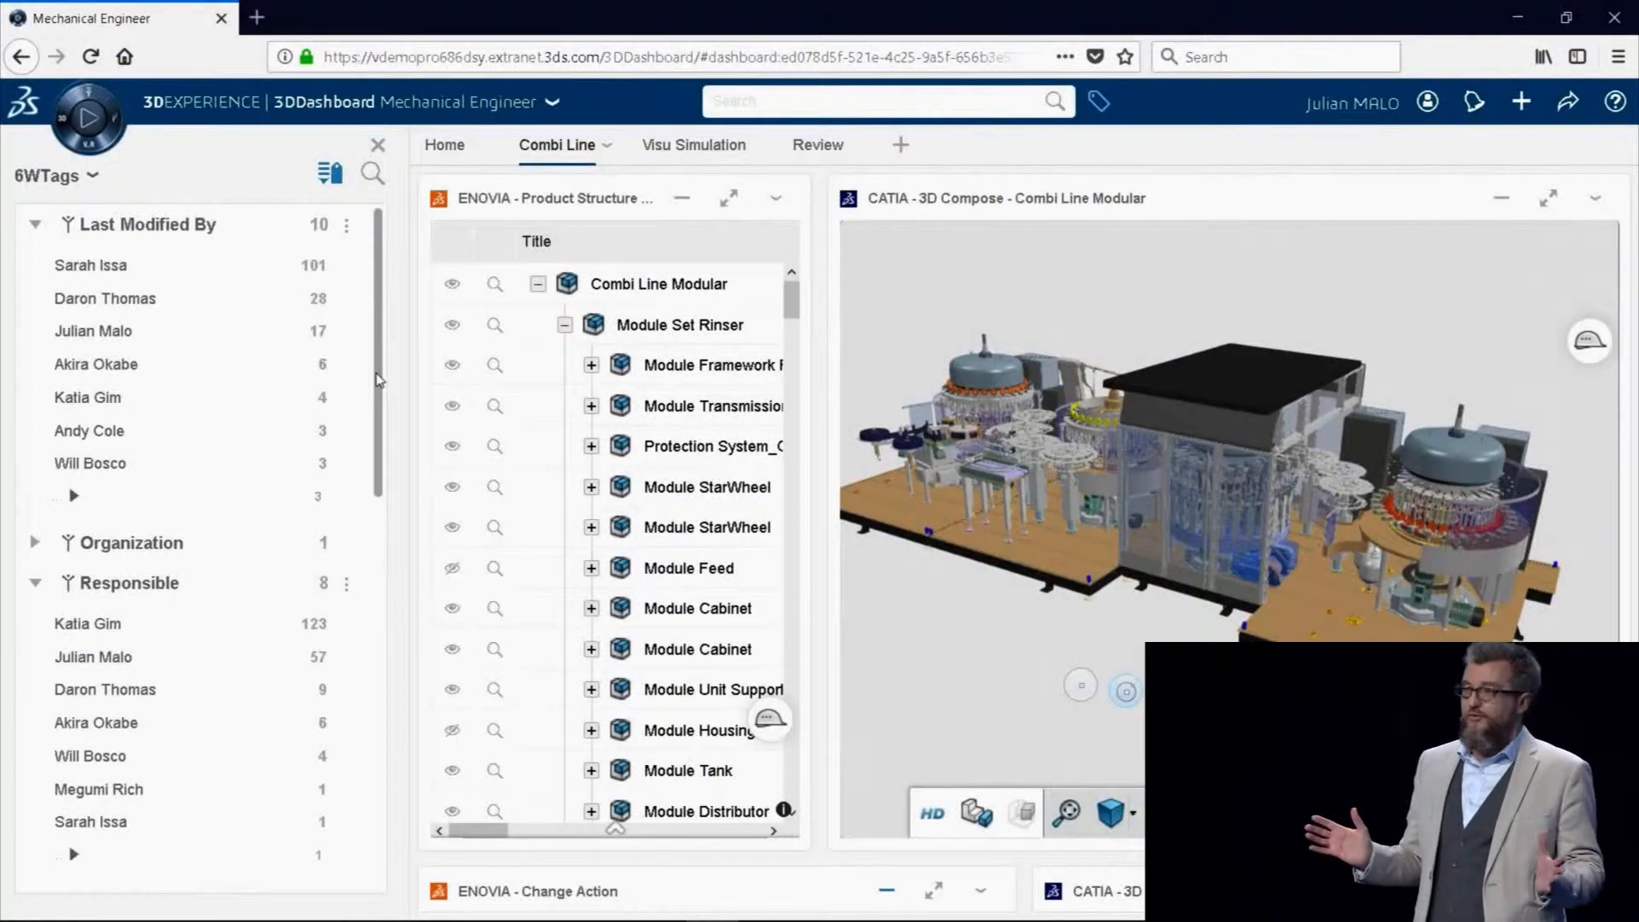
pyautogui.scroll(-2, 384, 428)
pyautogui.moveTo(384, 428); pyautogui.dragTo(387, 637)
pyautogui.click(128, 530)
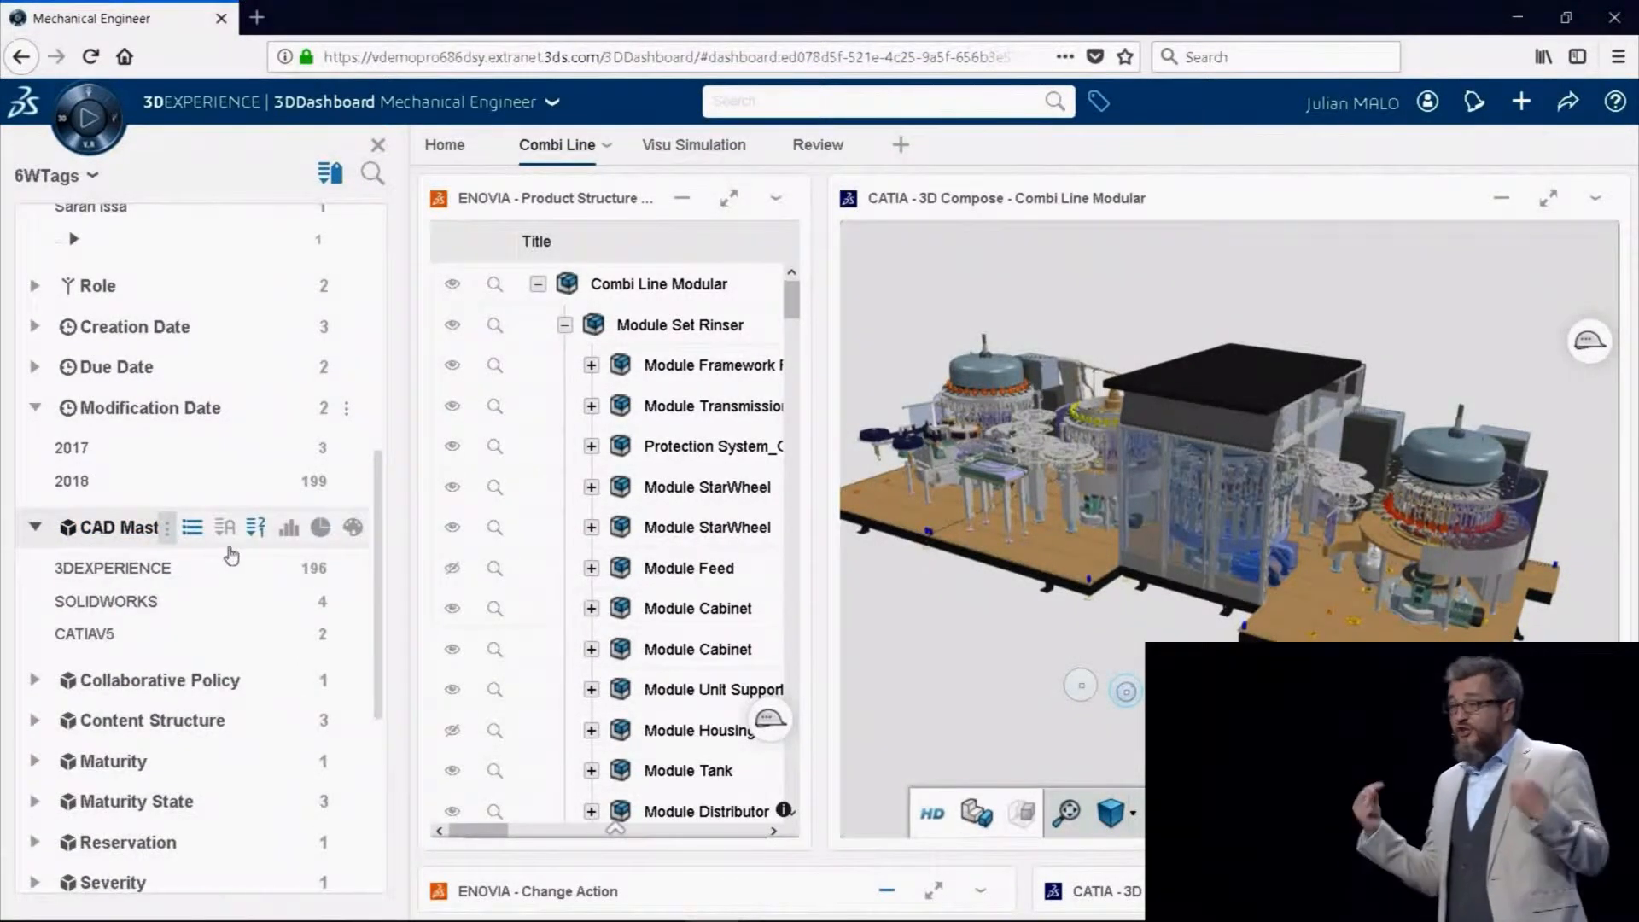
pyautogui.click(354, 538)
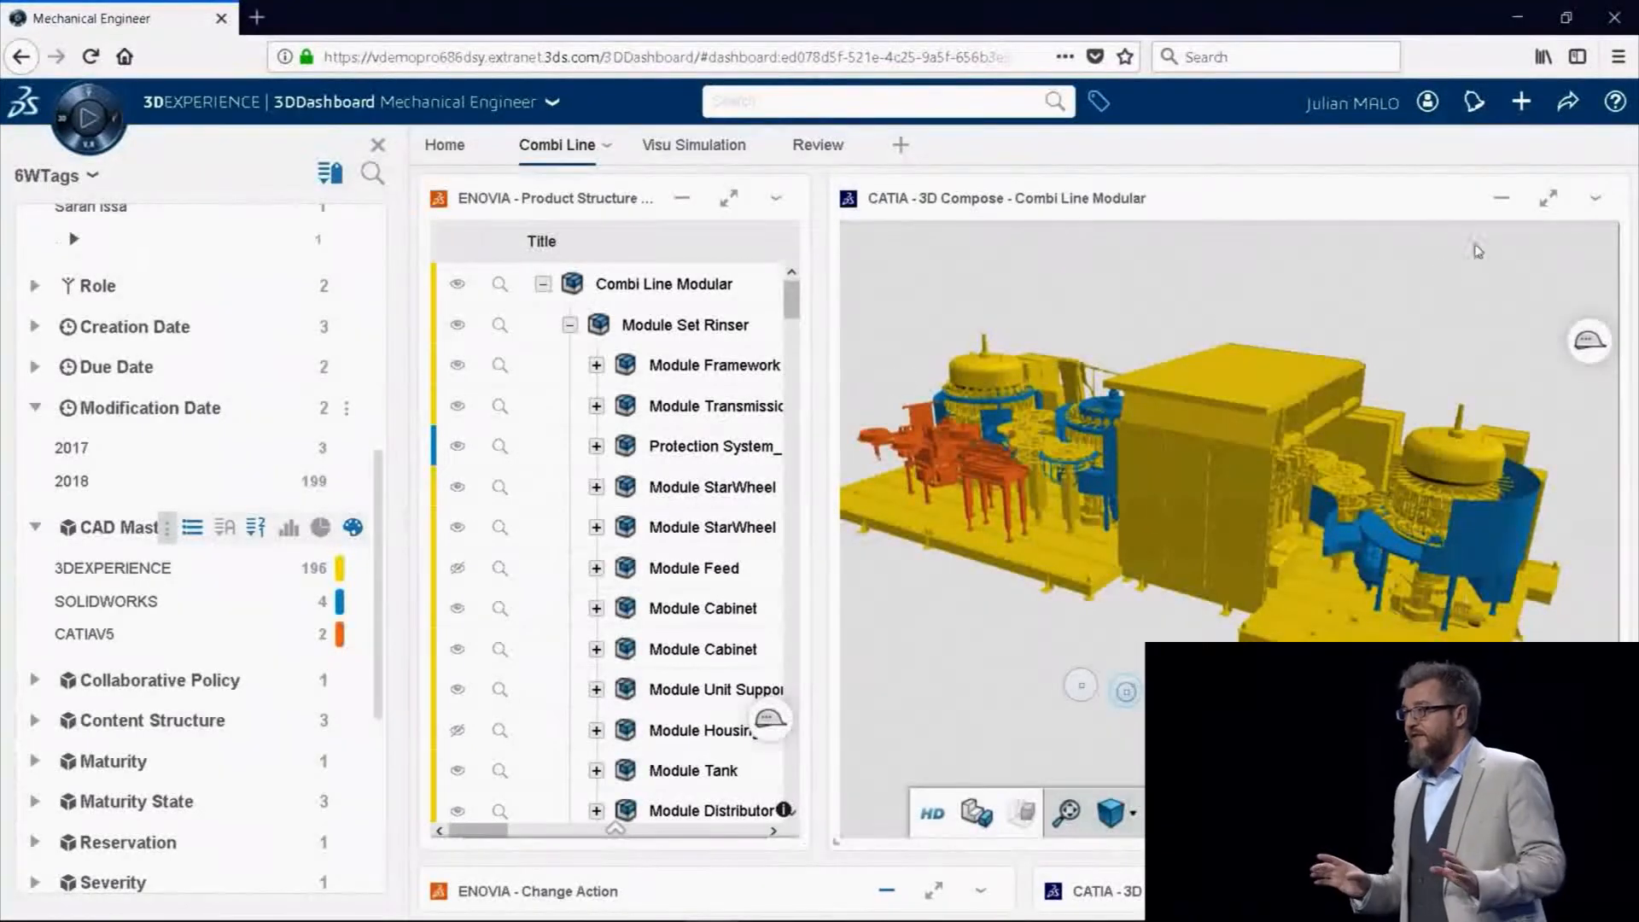
# Examine the coloured Combi Line Modular model in the enlarged 3D Compose view without the tags
pyautogui.click(1548, 198)
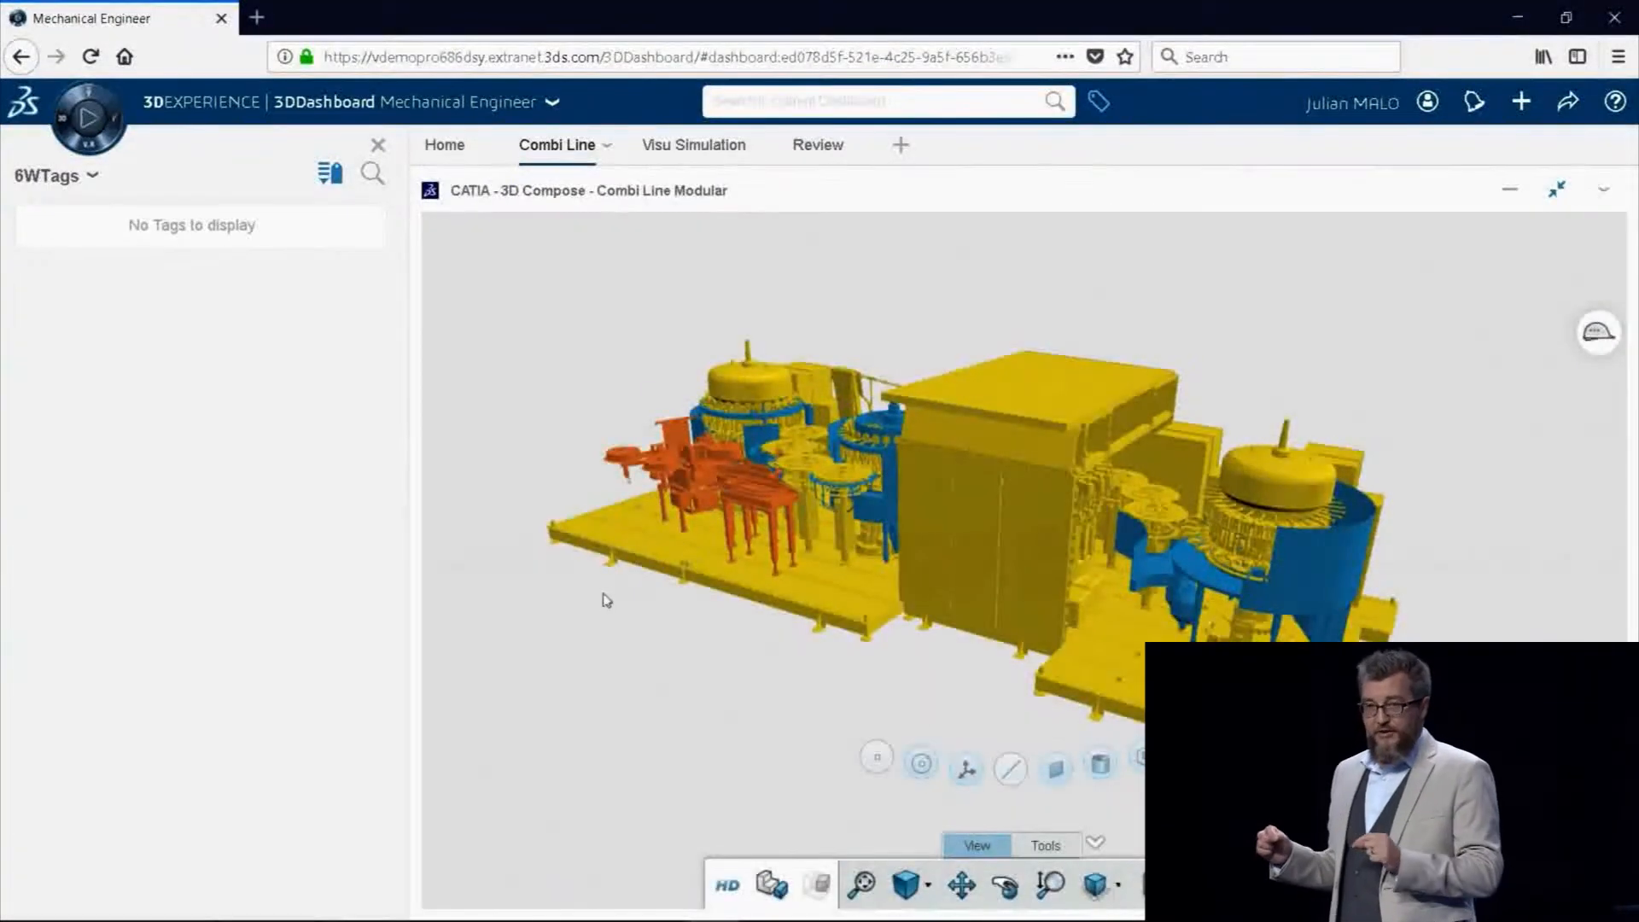
pyautogui.click(378, 145)
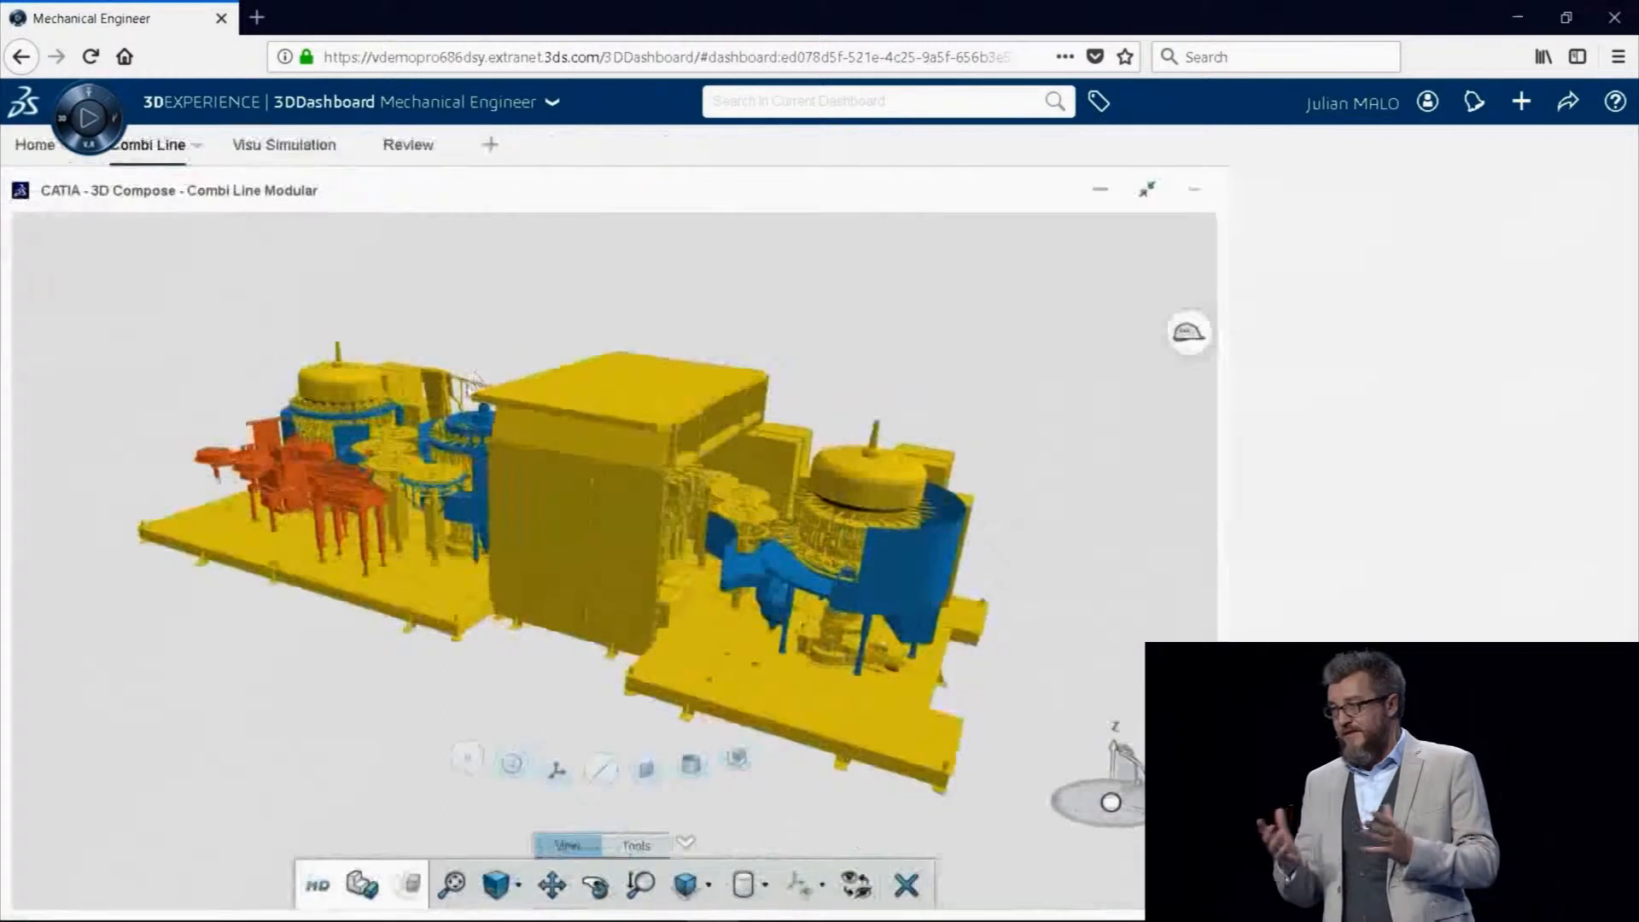
pyautogui.scroll(5, 629, 632)
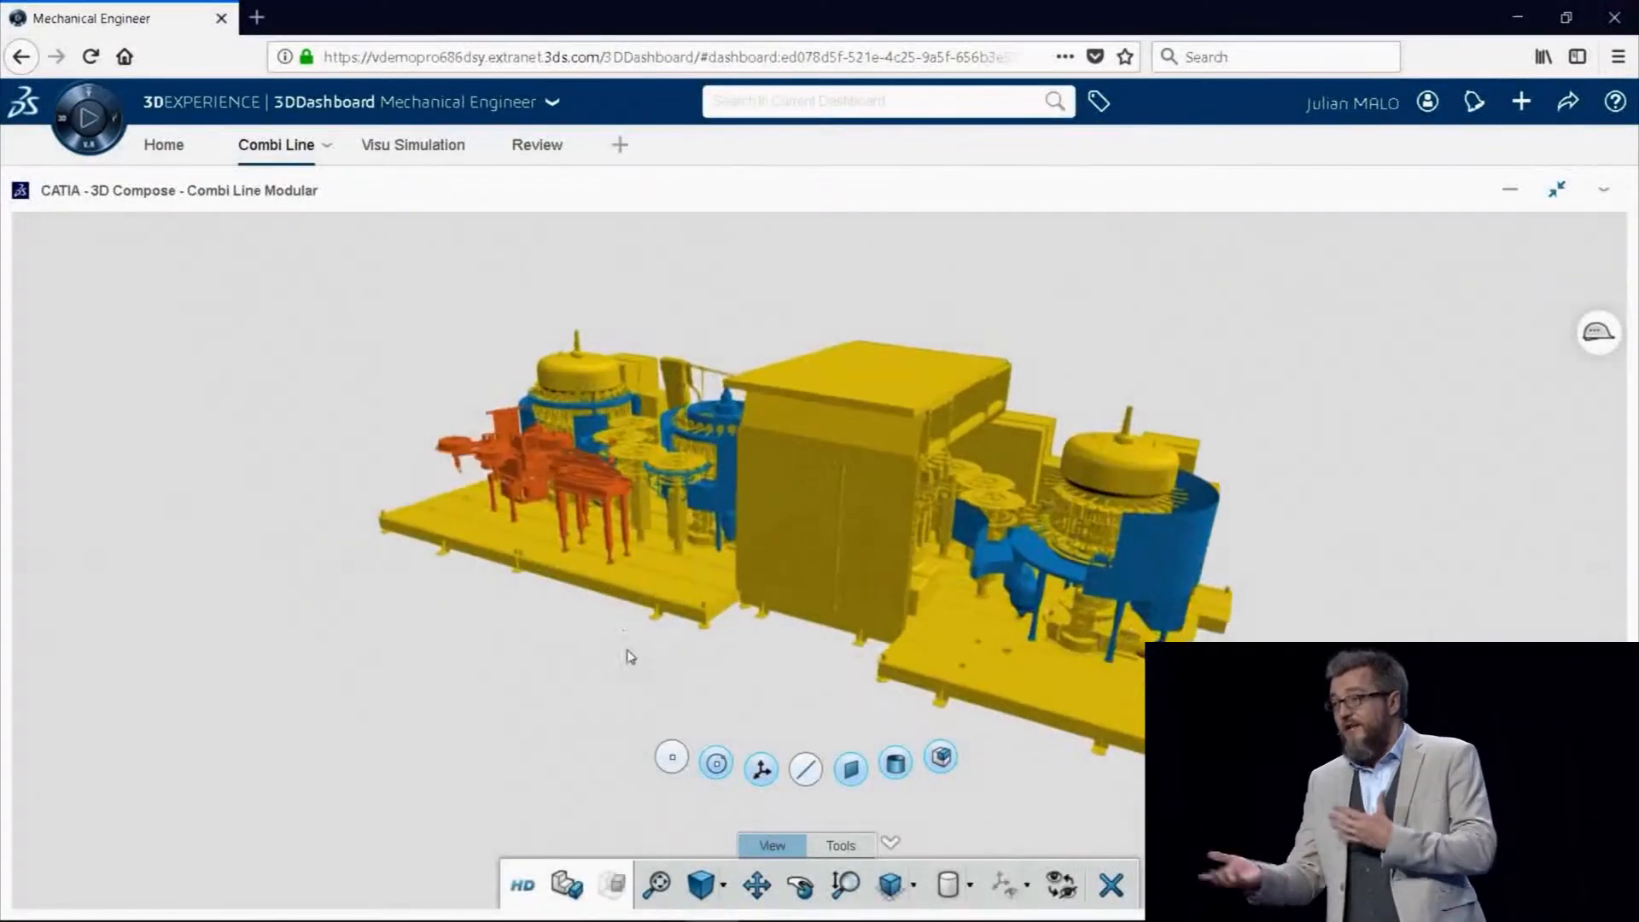
pyautogui.scroll(1, 634, 605)
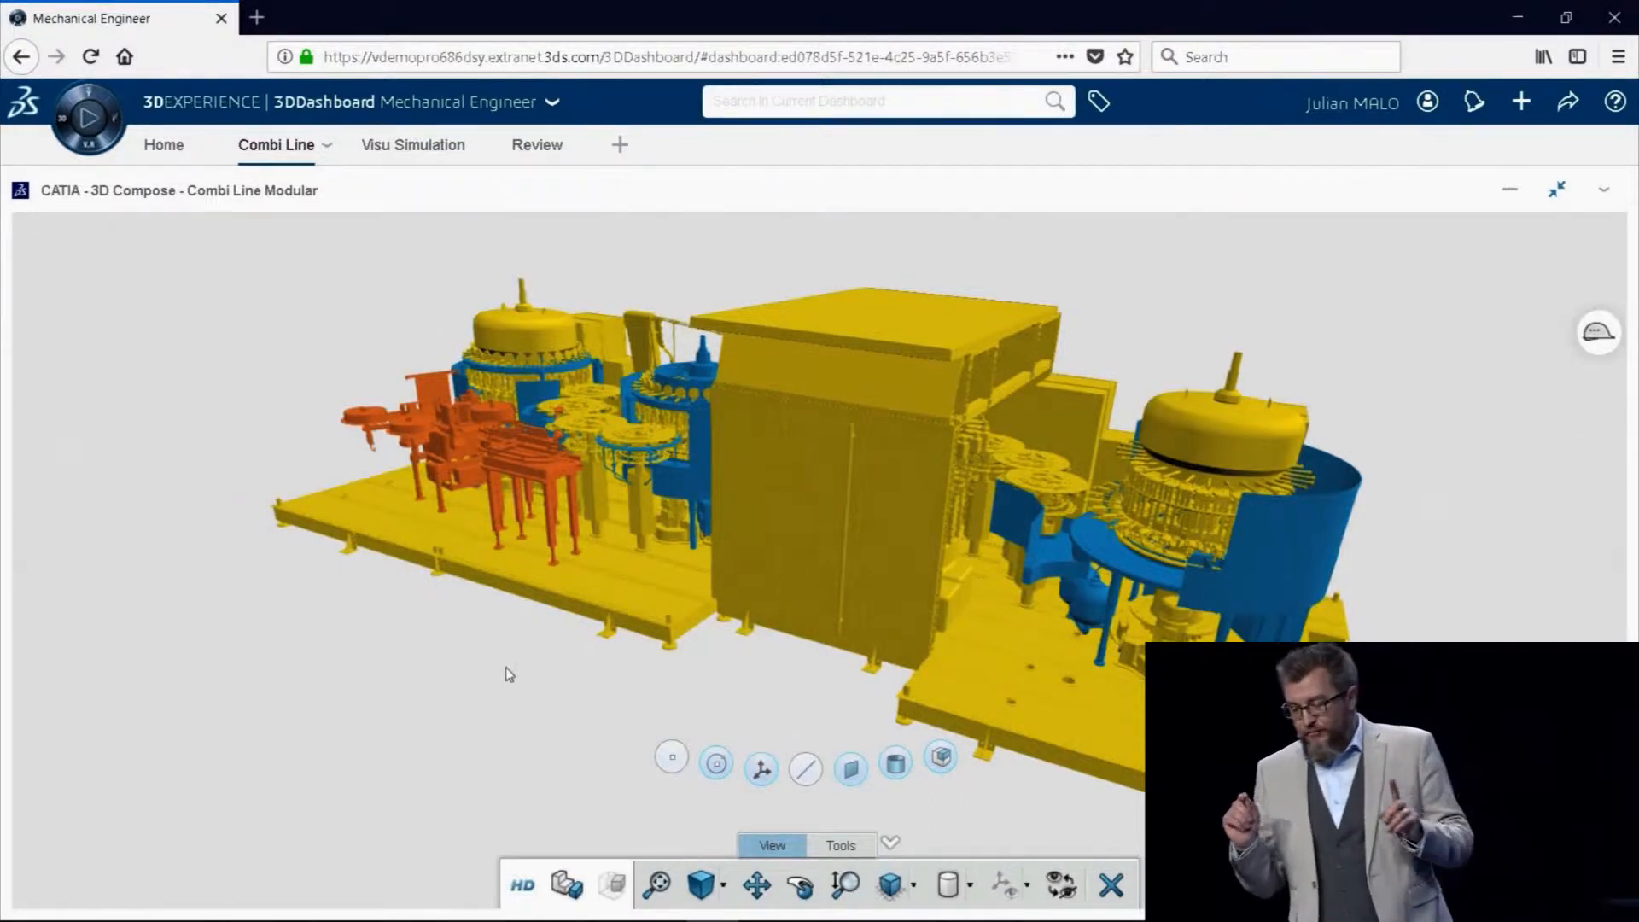
# Restore the Combi Line dashboard layout and remove the CAD Master colouring from the model
pyautogui.click(1559, 194)
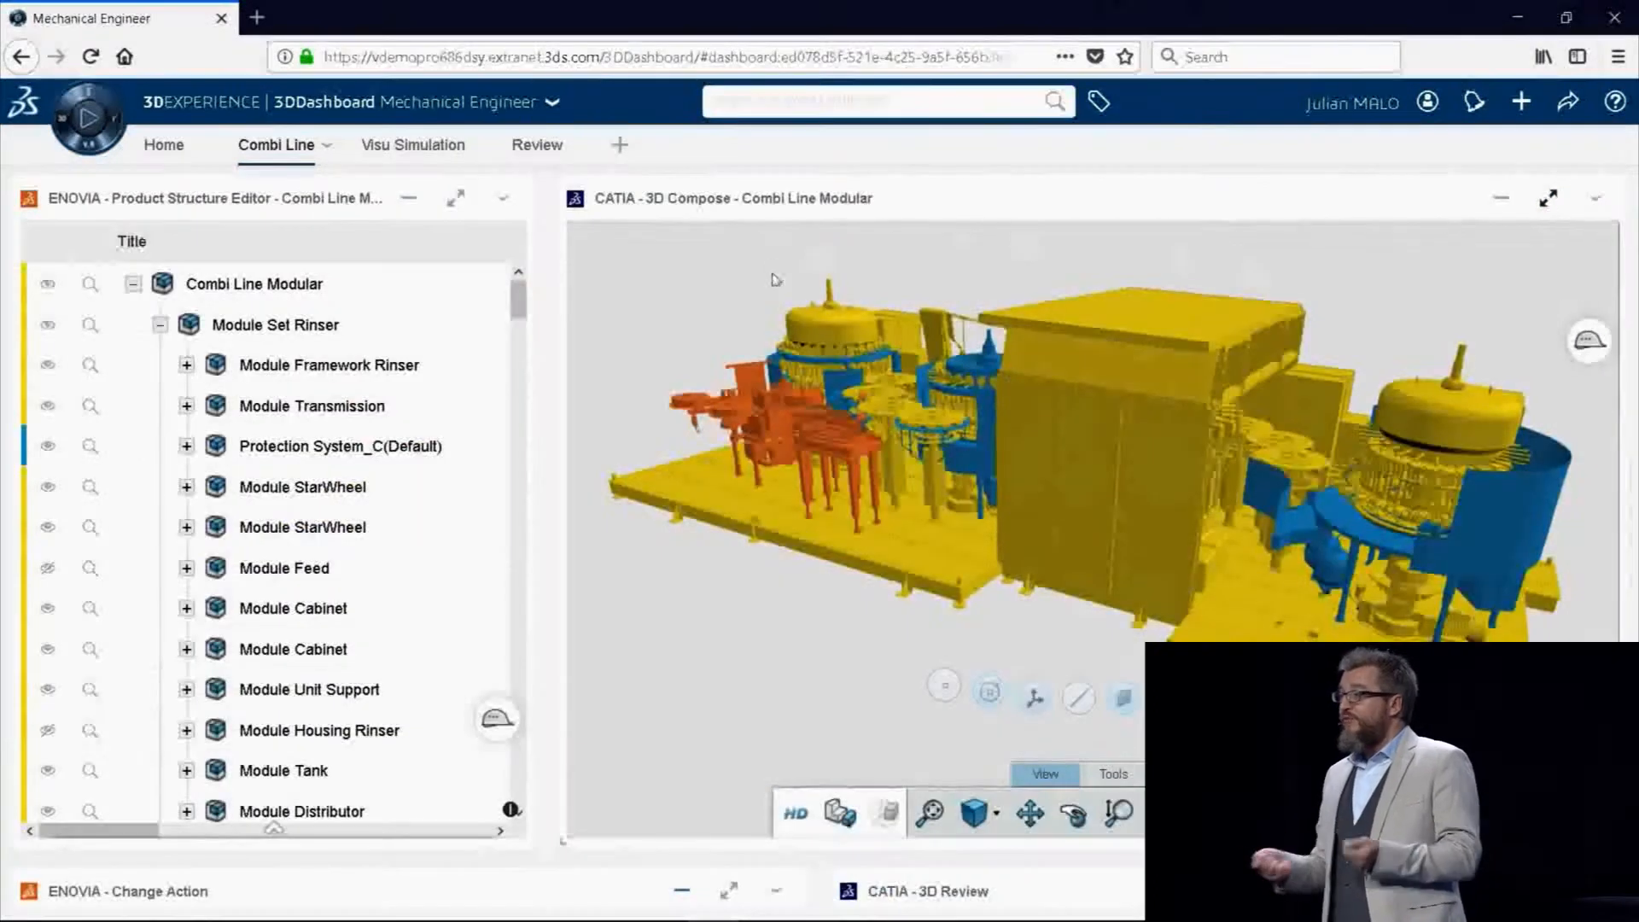
pyautogui.click(1098, 103)
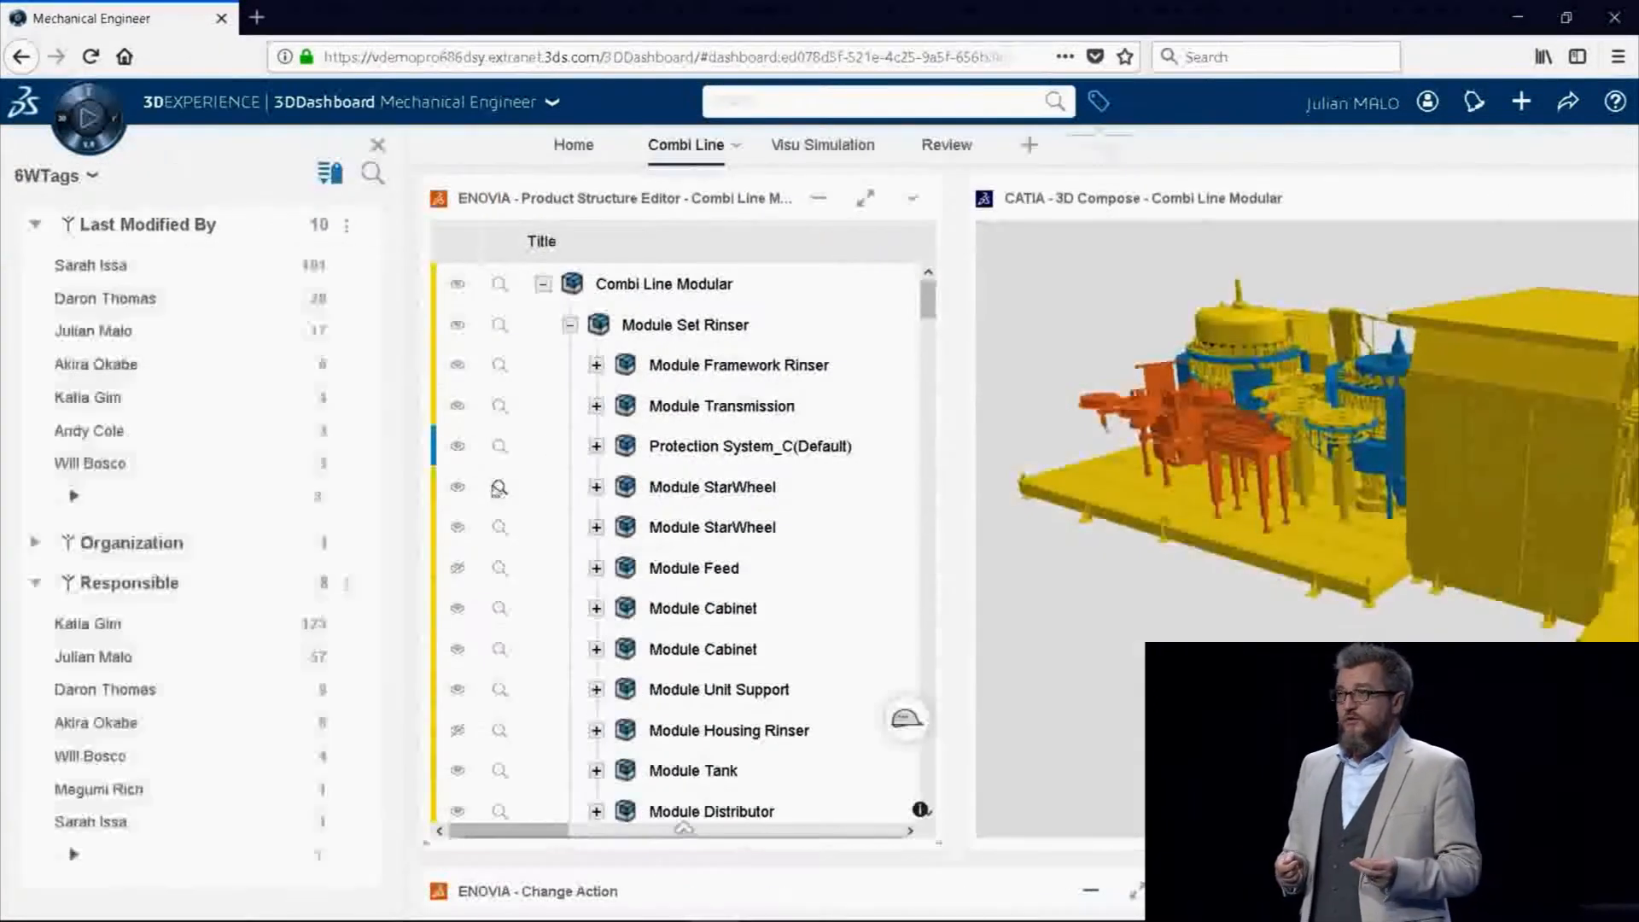
pyautogui.moveTo(380, 373); pyautogui.dragTo(395, 600)
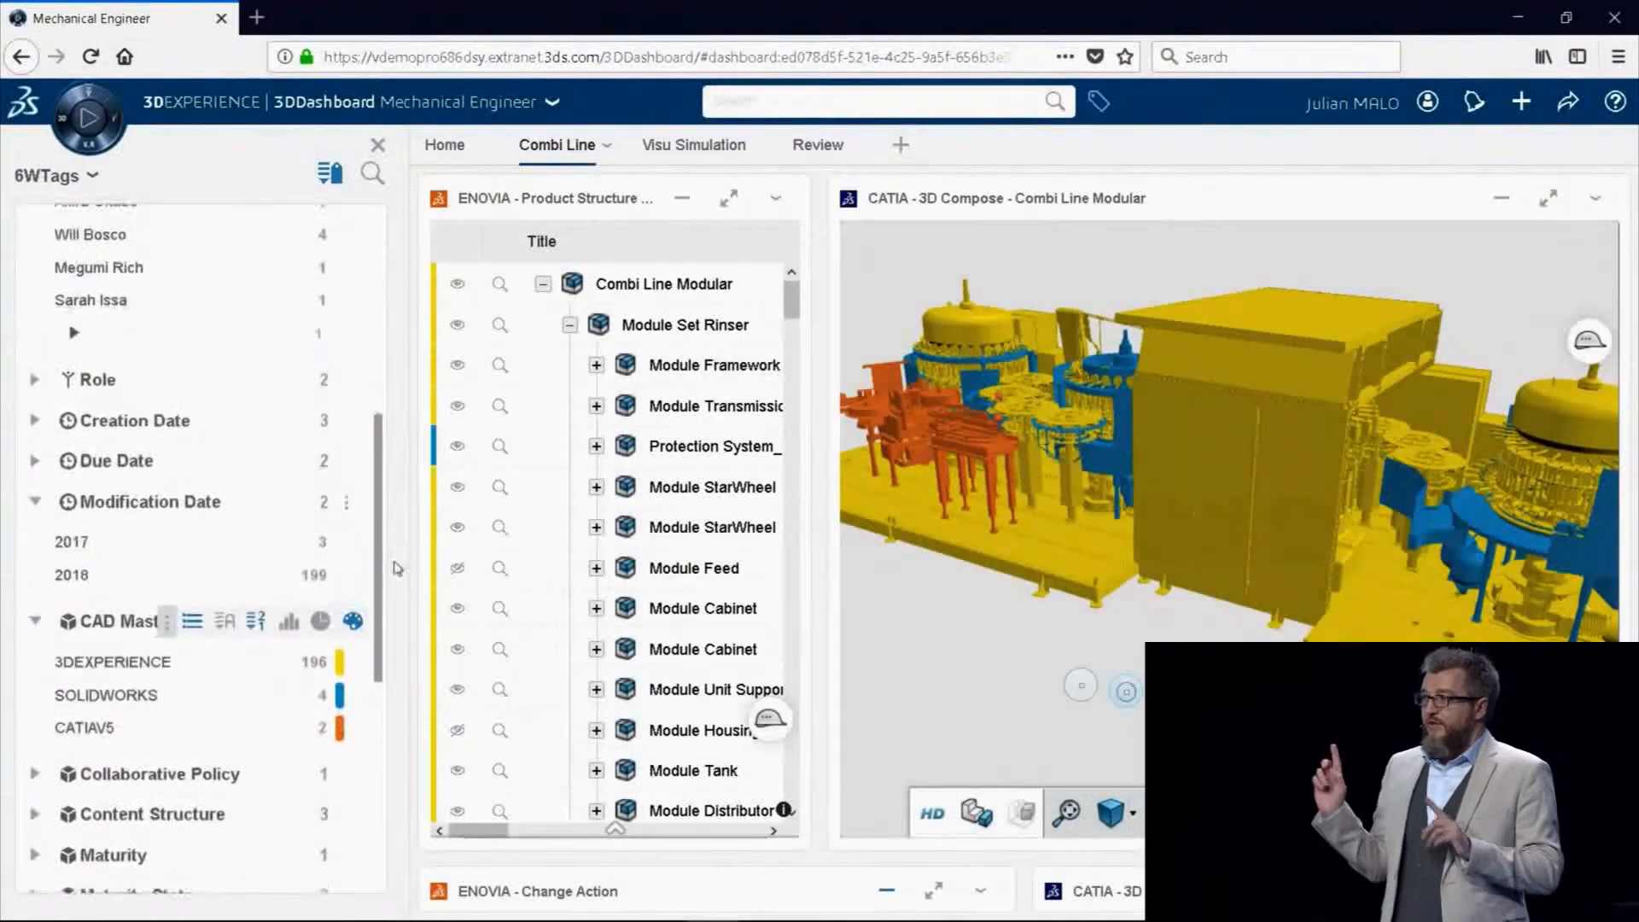
pyautogui.click(353, 617)
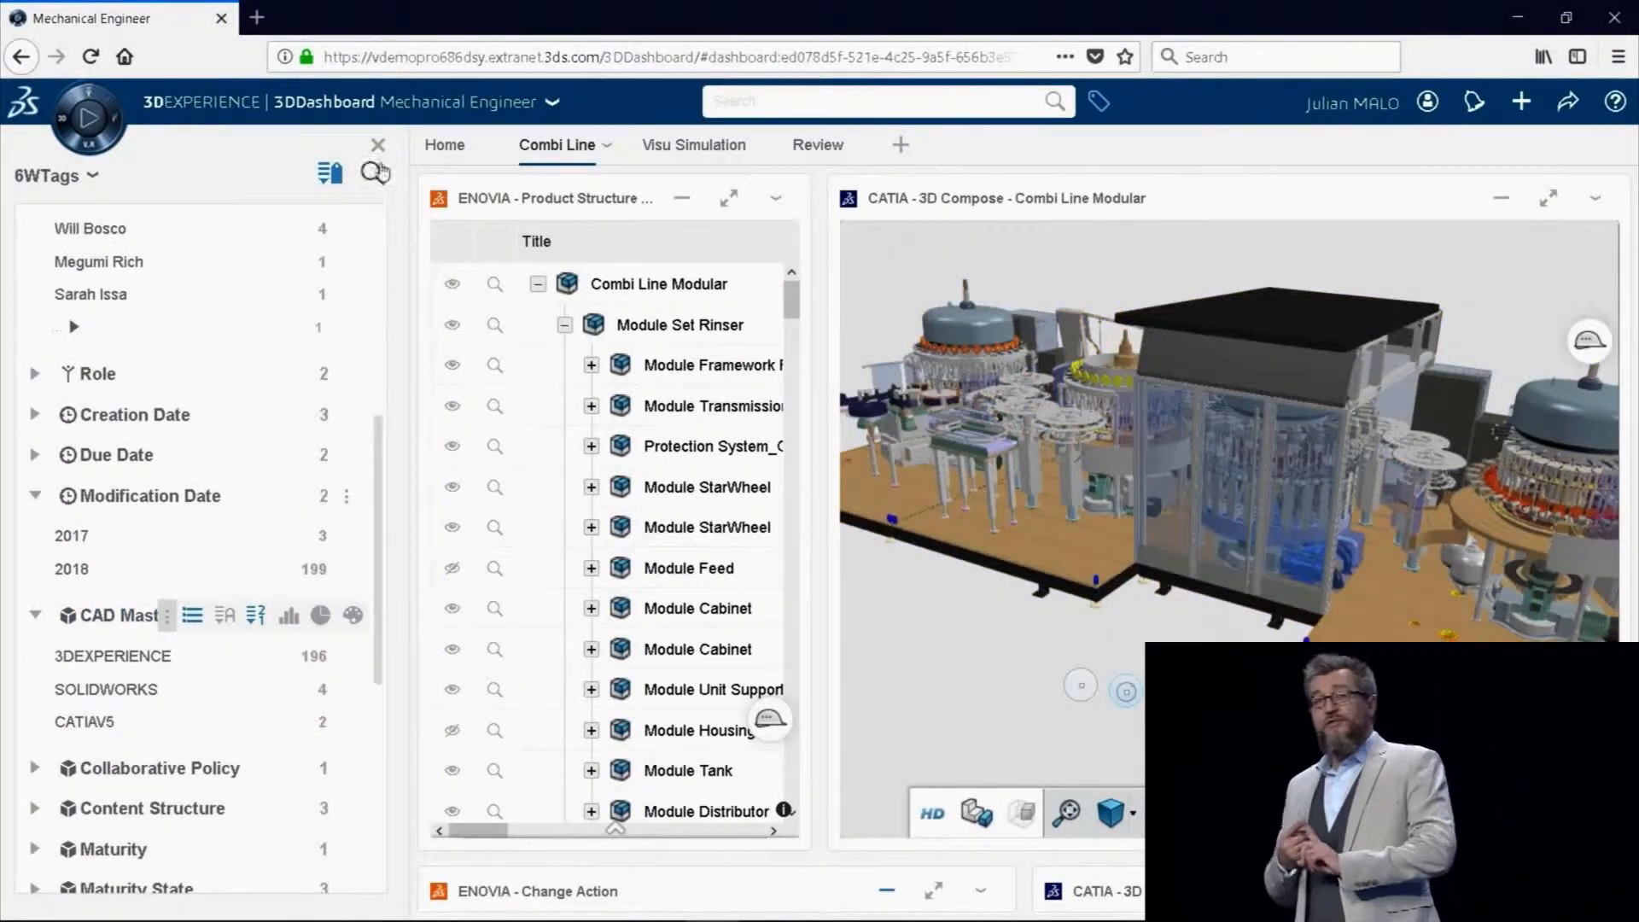
pyautogui.click(379, 147)
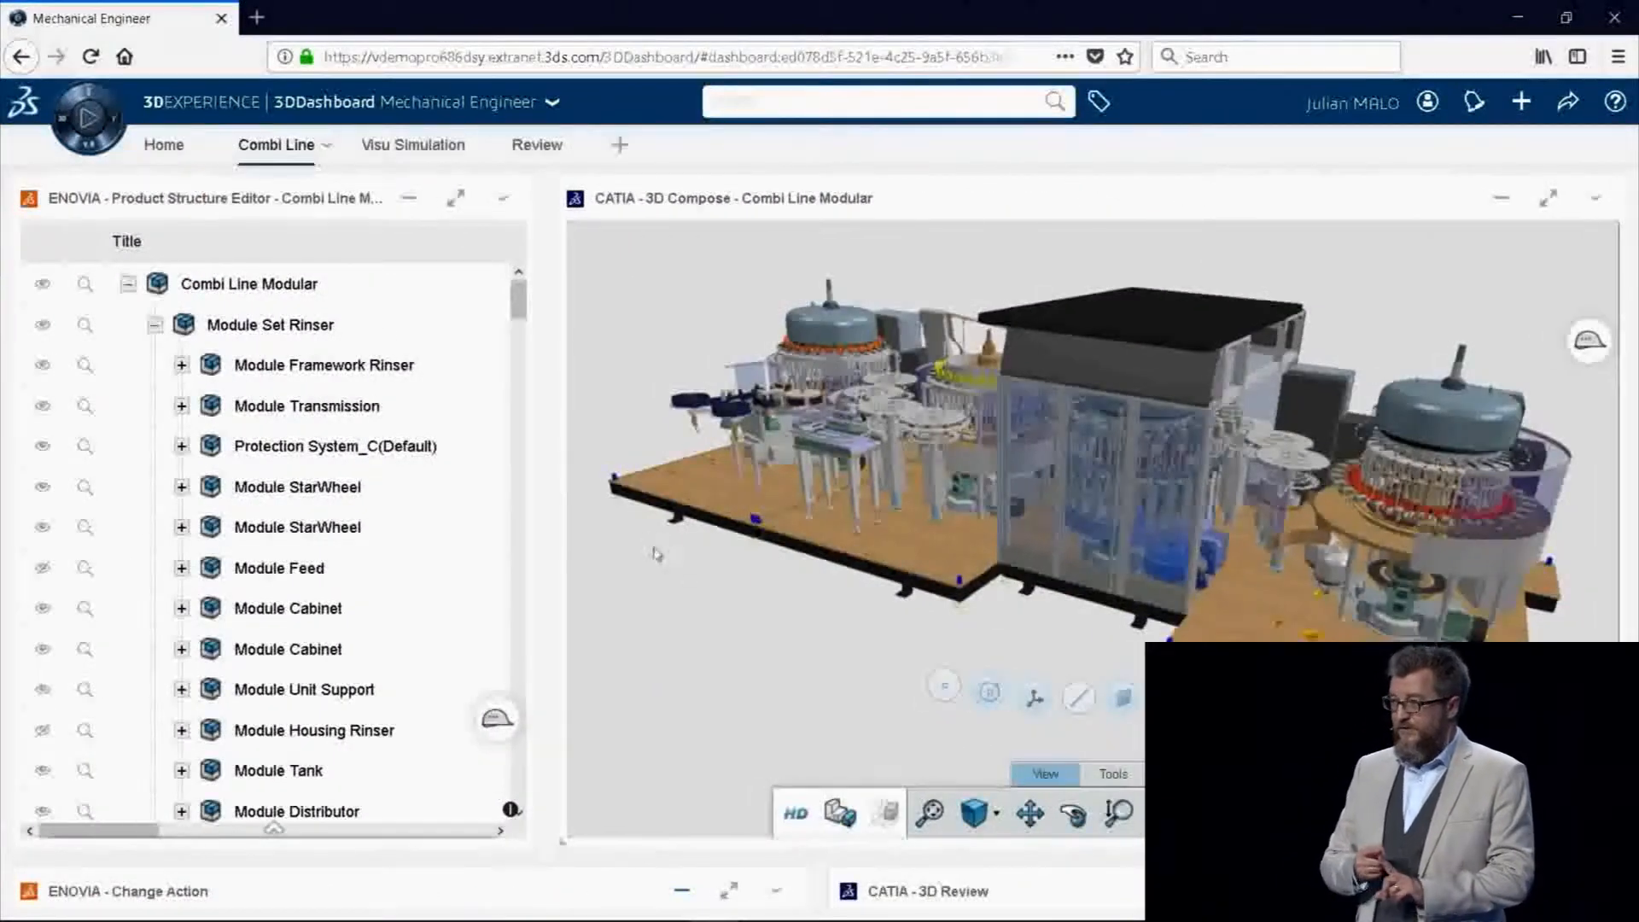
# Hide the upper front panel of the central housing in the Combi Line Modular model
pyautogui.scroll(-5, 741, 615)
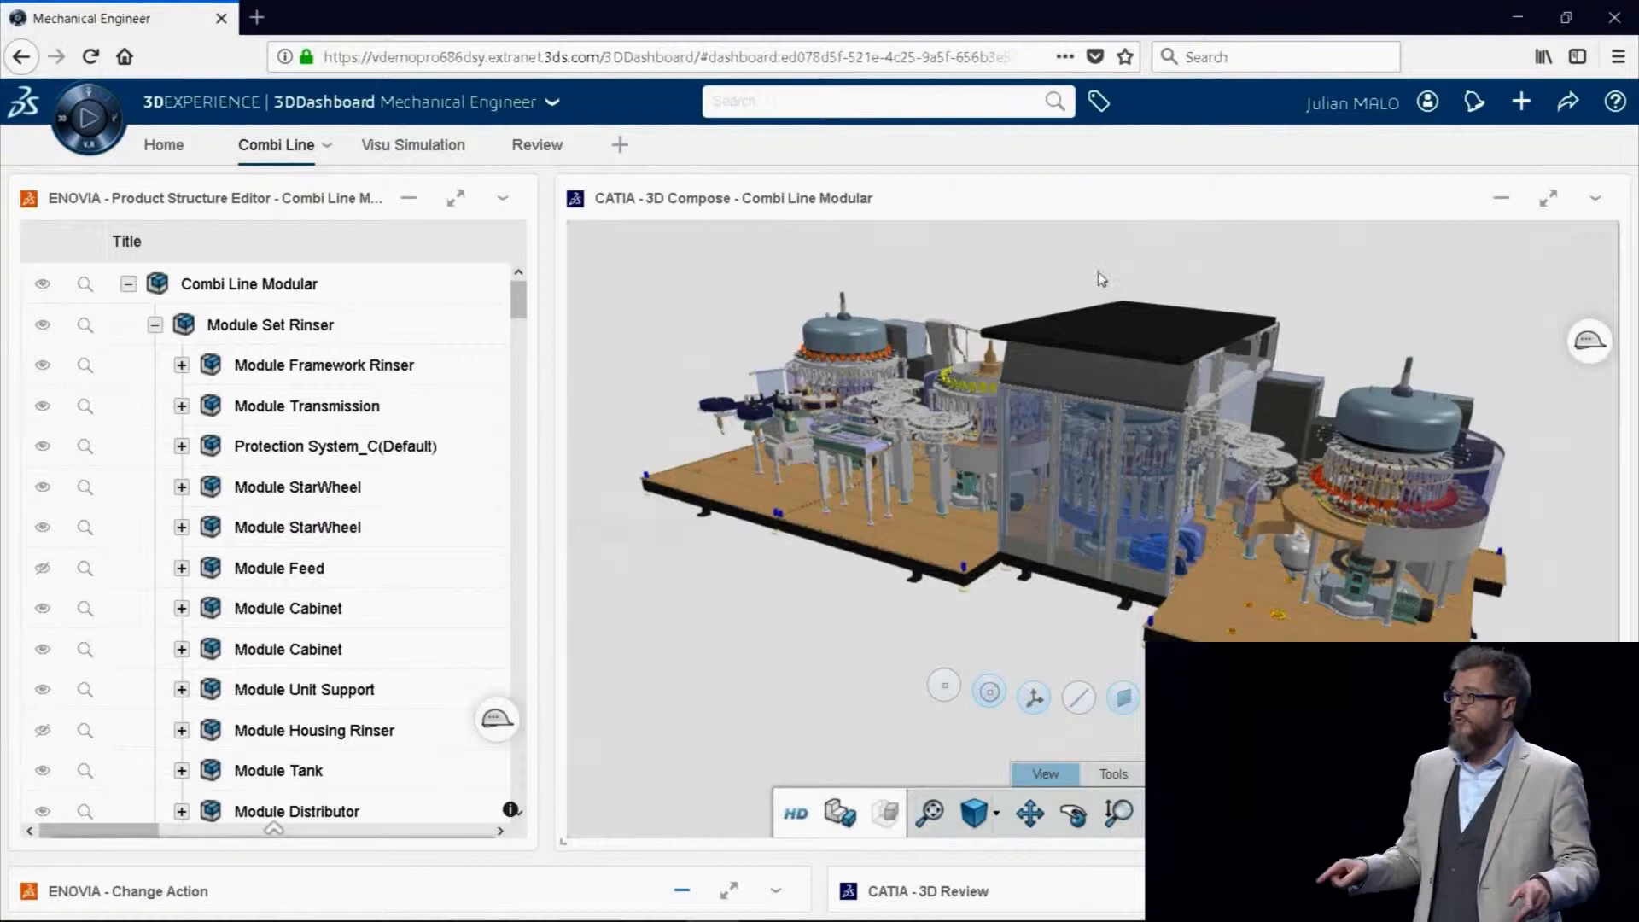
pyautogui.click(1097, 383)
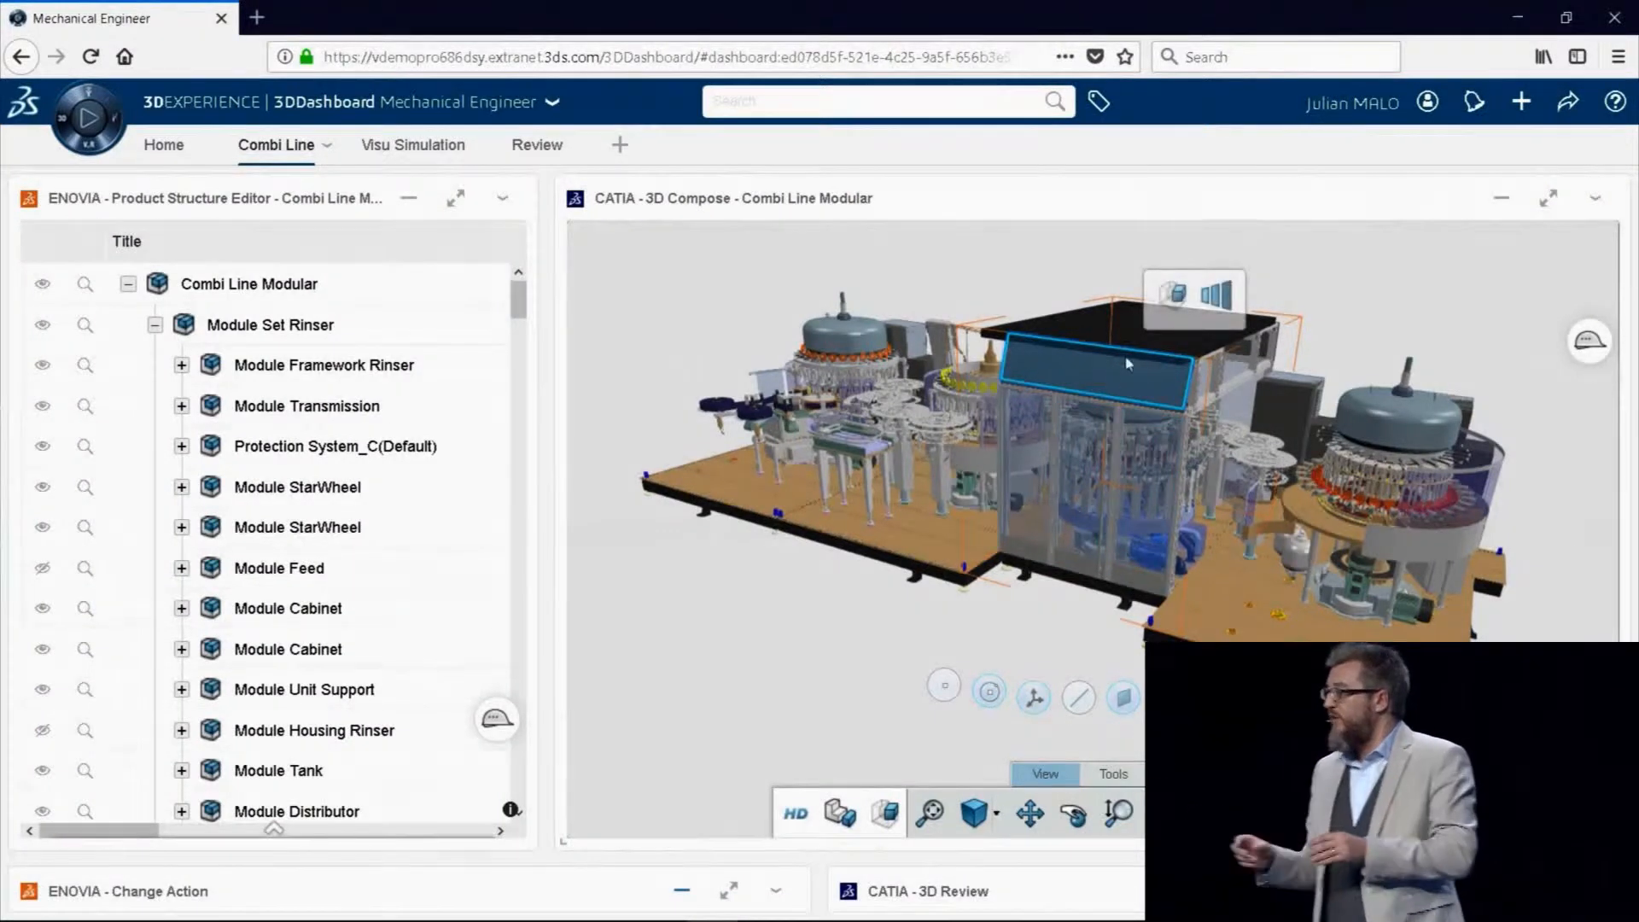
pyautogui.rightClick(1125, 376)
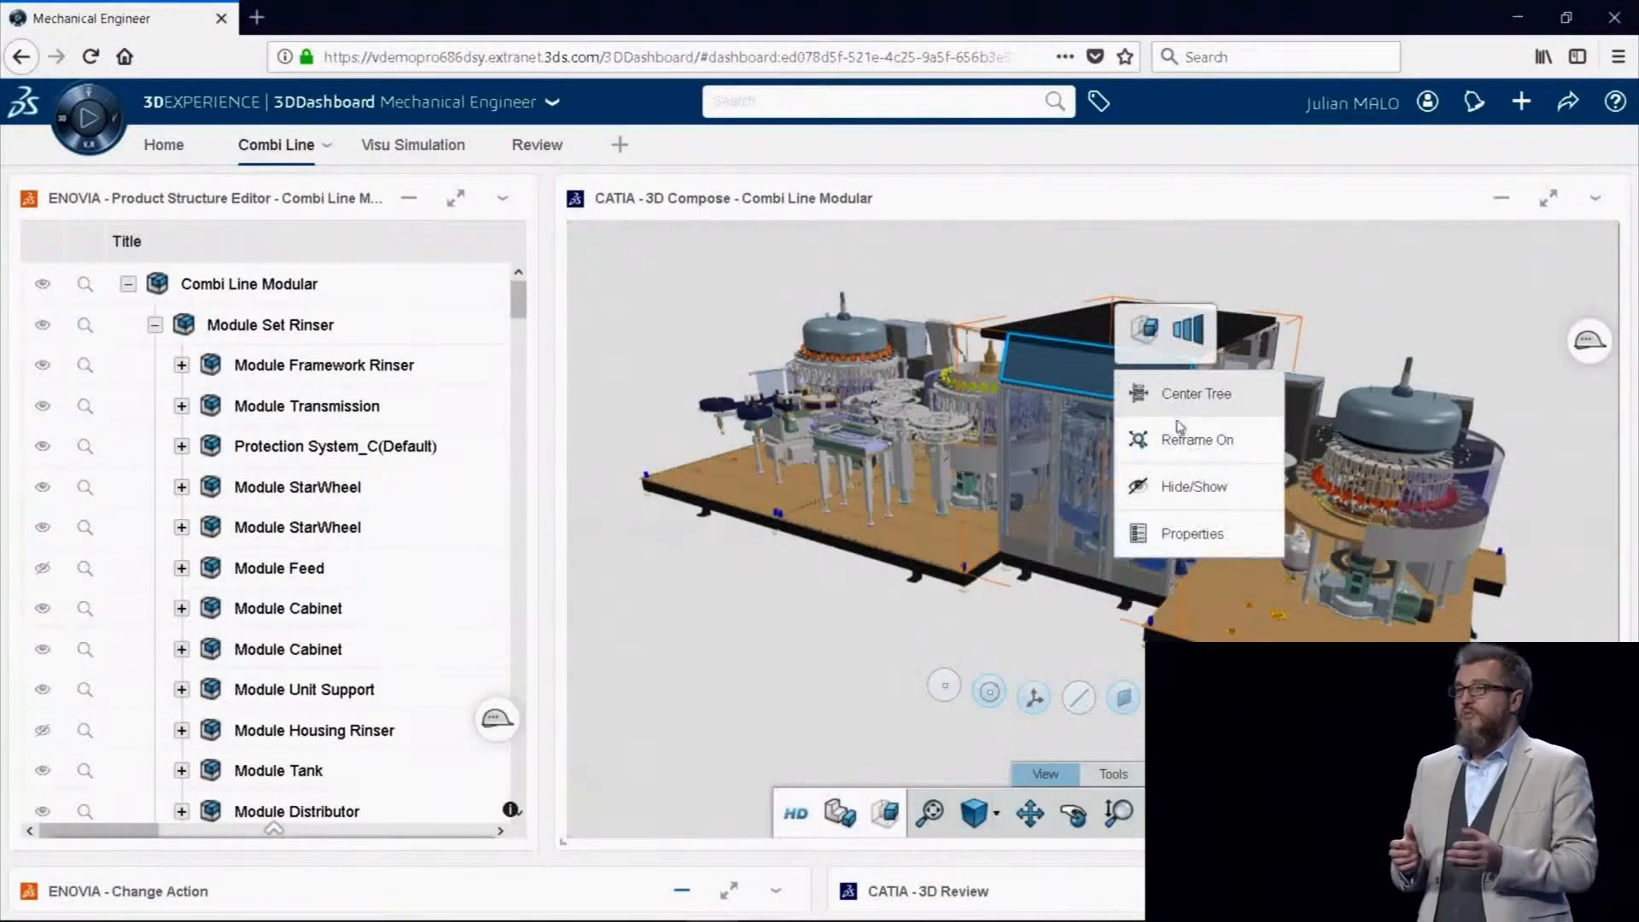
pyautogui.click(1187, 486)
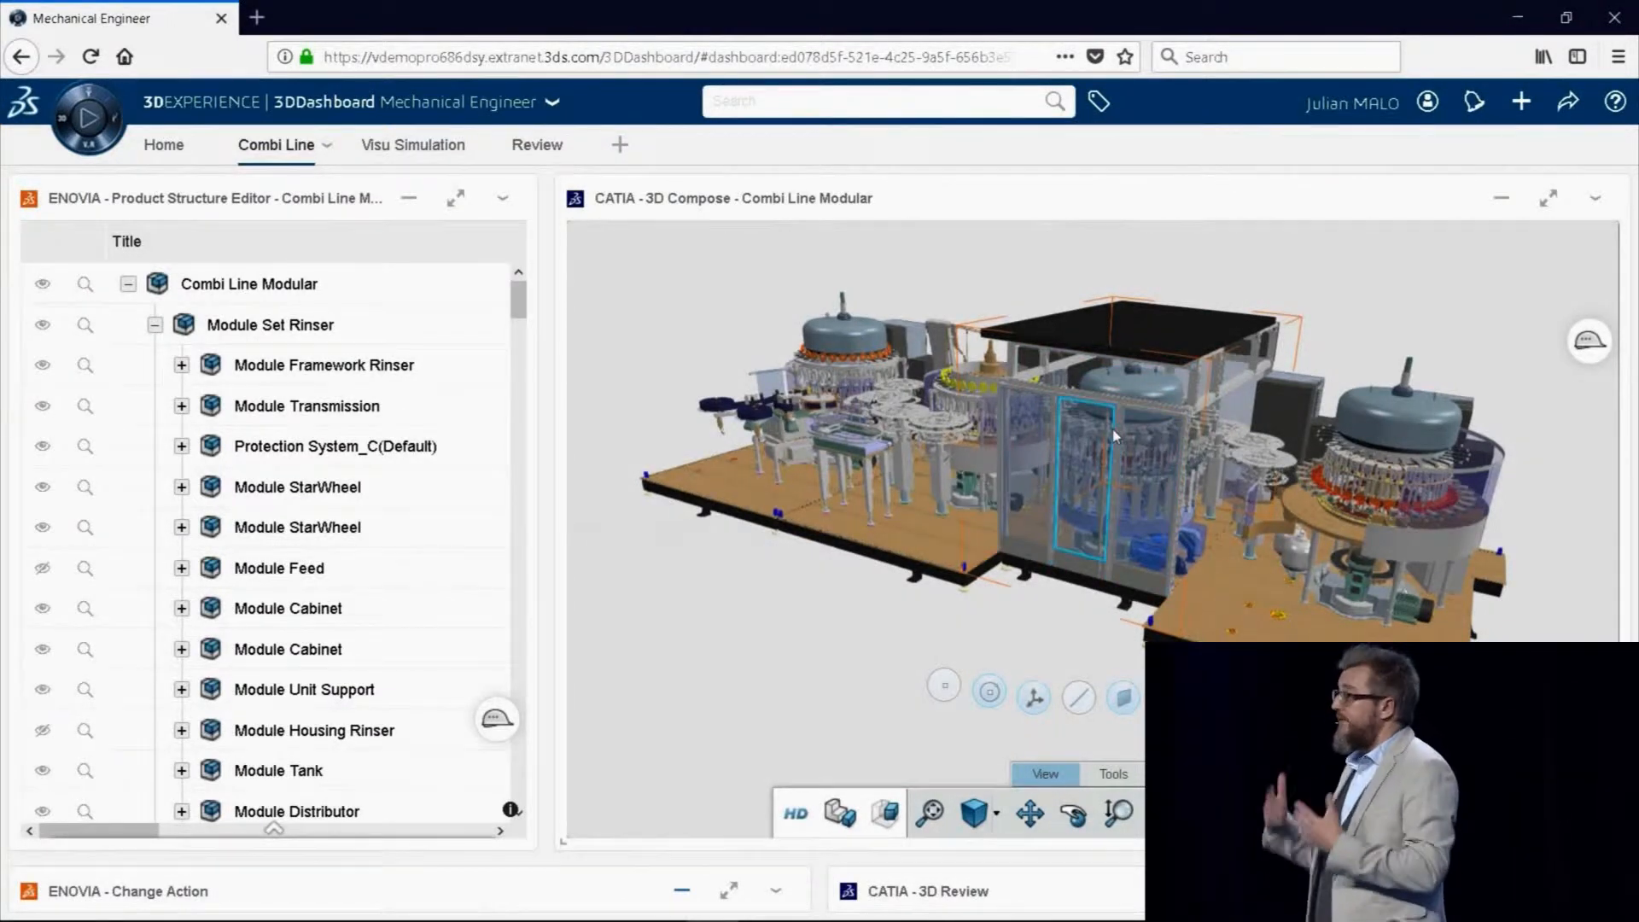
# Extend the selection from the roof panel to the whole Module Housing Filler and hide it
pyautogui.click(1150, 330)
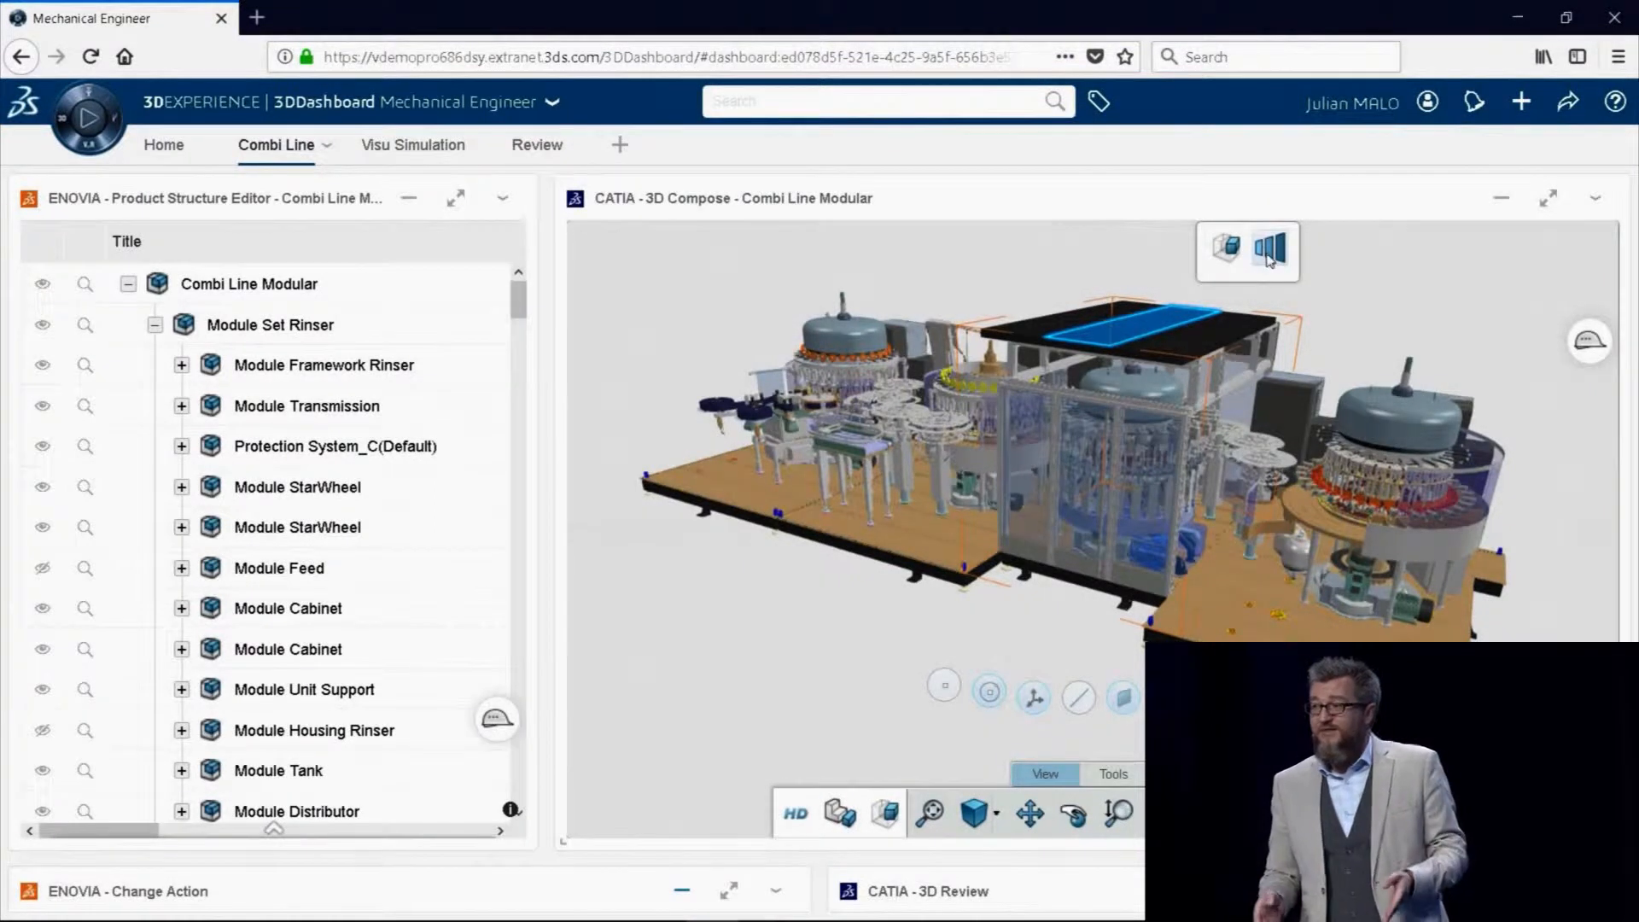
pyautogui.click(1269, 256)
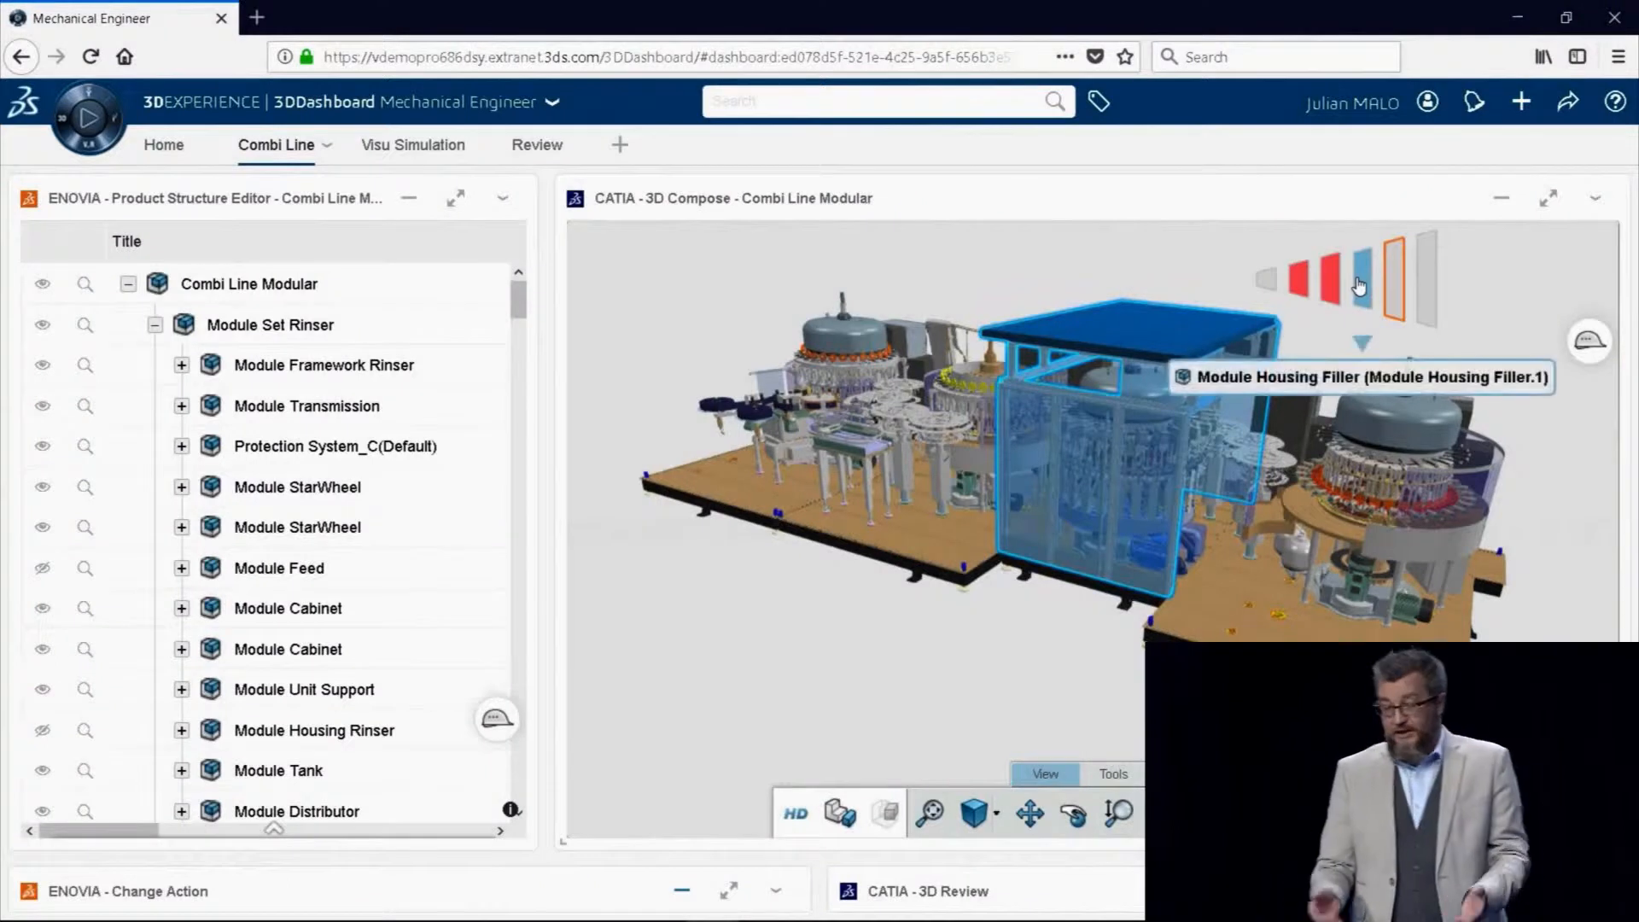
pyautogui.click(1359, 284)
pyautogui.rightClick(1194, 333)
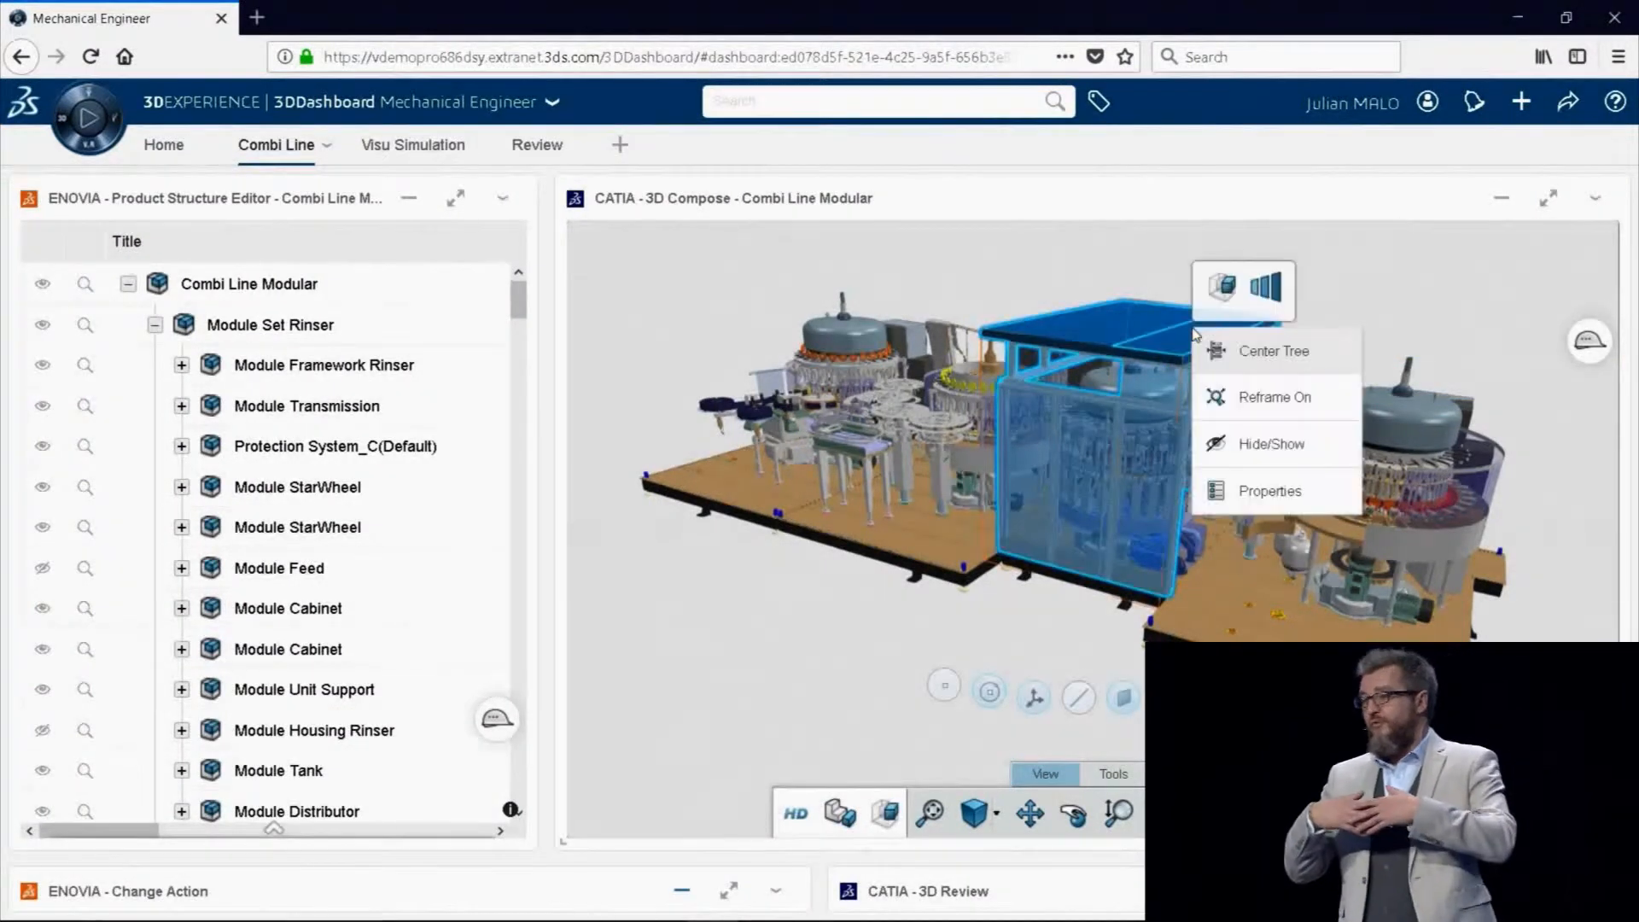
pyautogui.click(1255, 442)
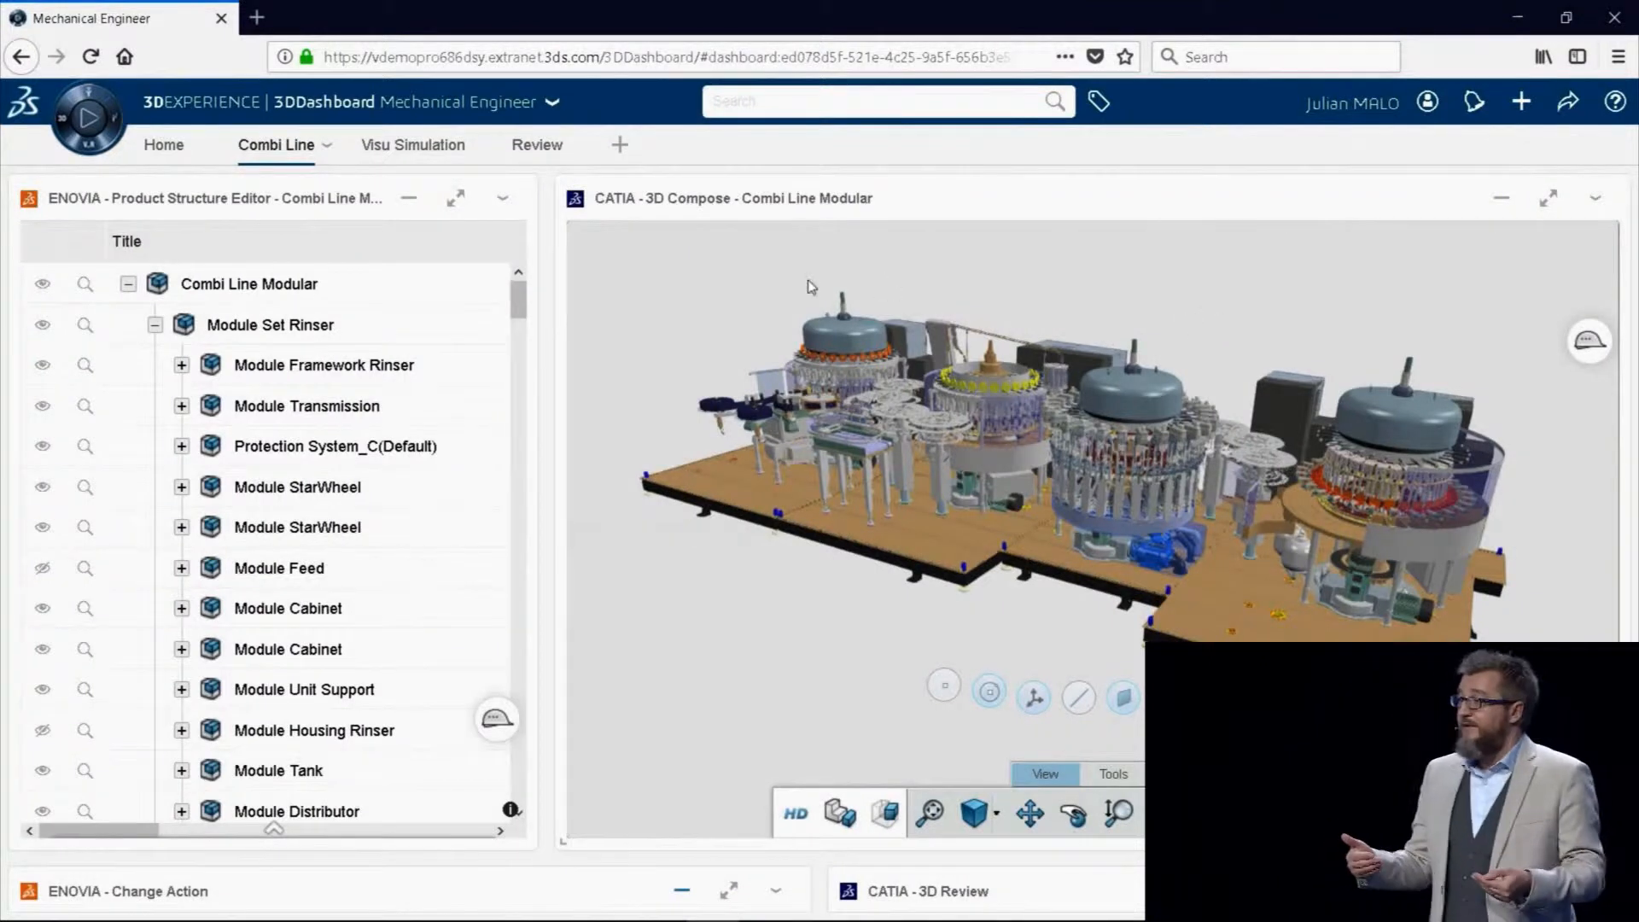
# Enlarge the 3D Compose view and spread Combi Line Modular out into its separate module sets
pyautogui.click(1548, 198)
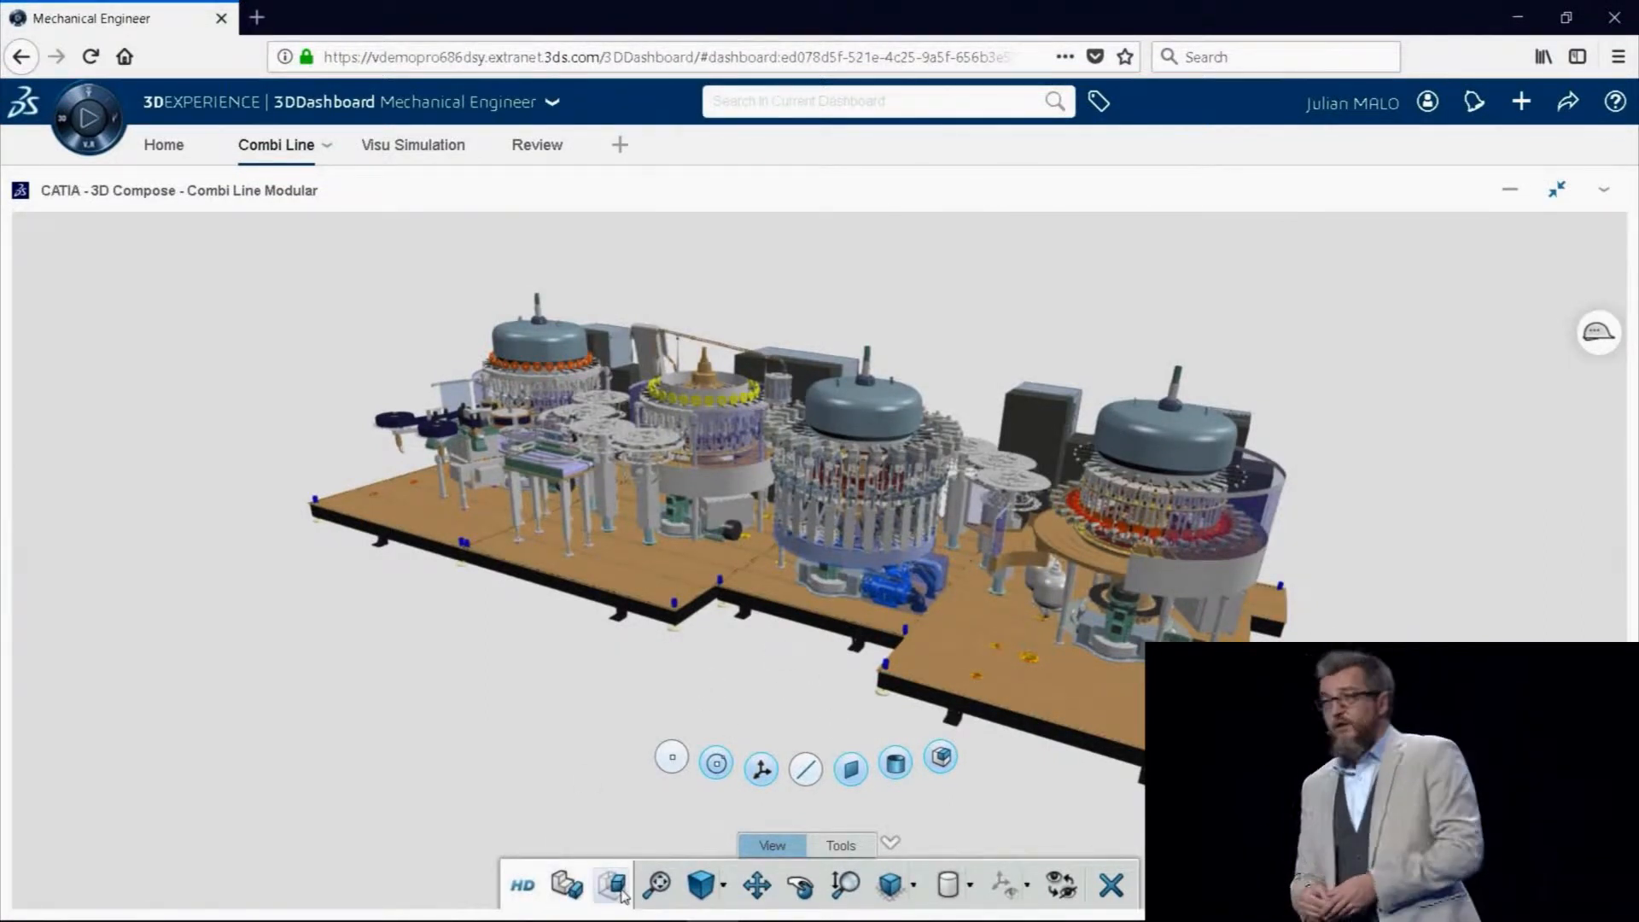
pyautogui.click(571, 888)
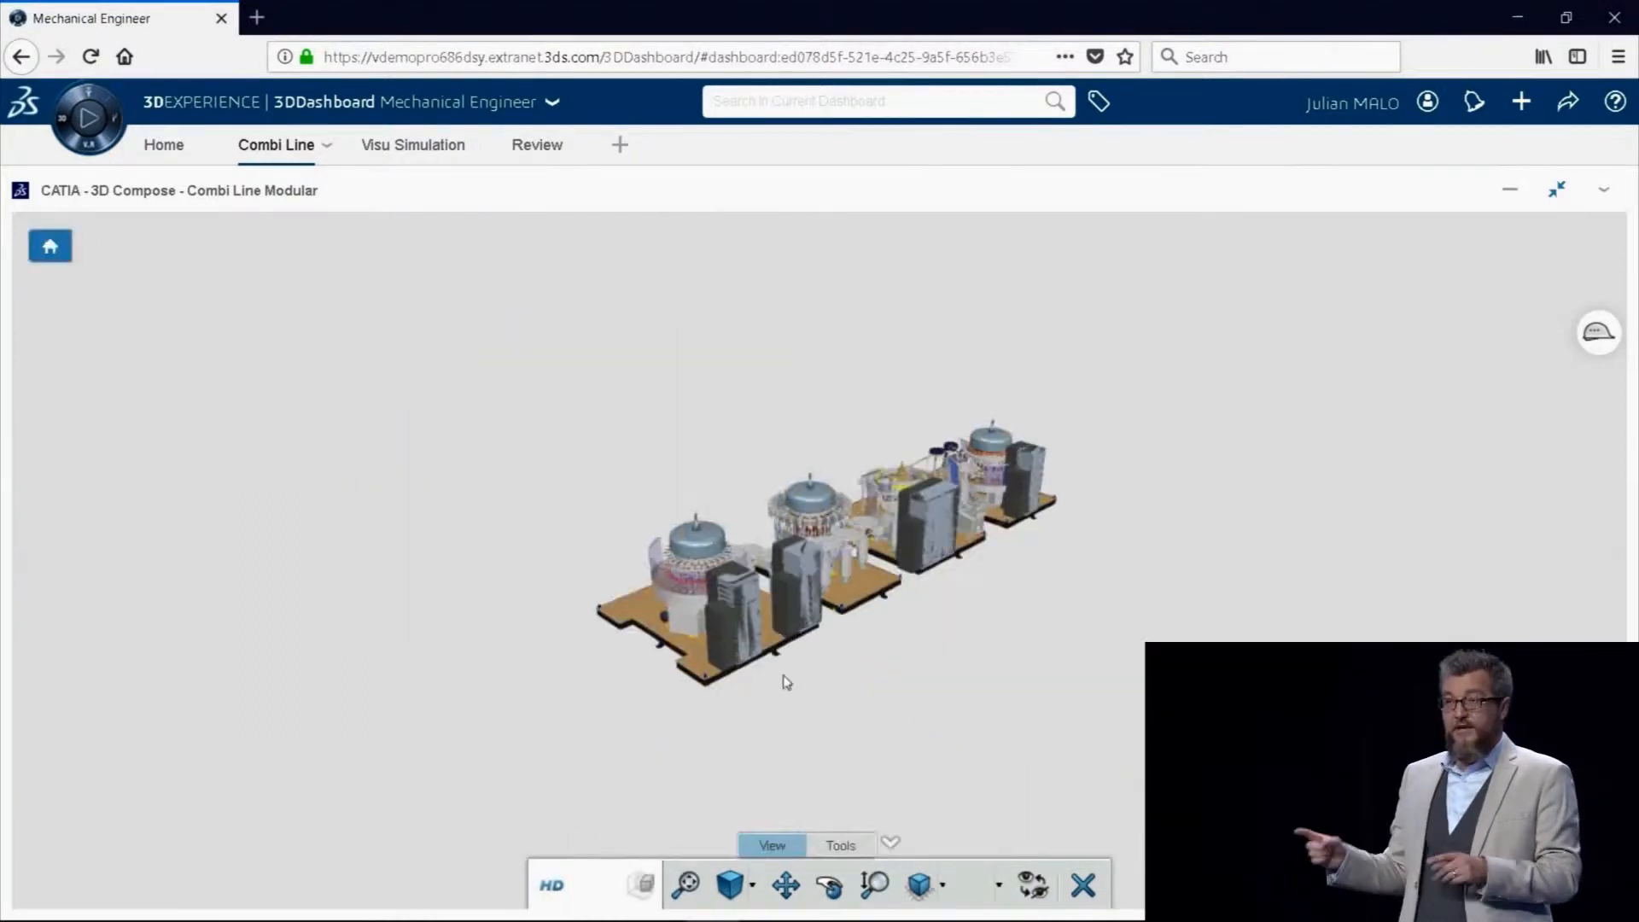
pyautogui.moveTo(677, 792); pyautogui.dragTo(1332, 739, button='middle')
pyautogui.moveTo(546, 676); pyautogui.dragTo(906, 589, button='middle')
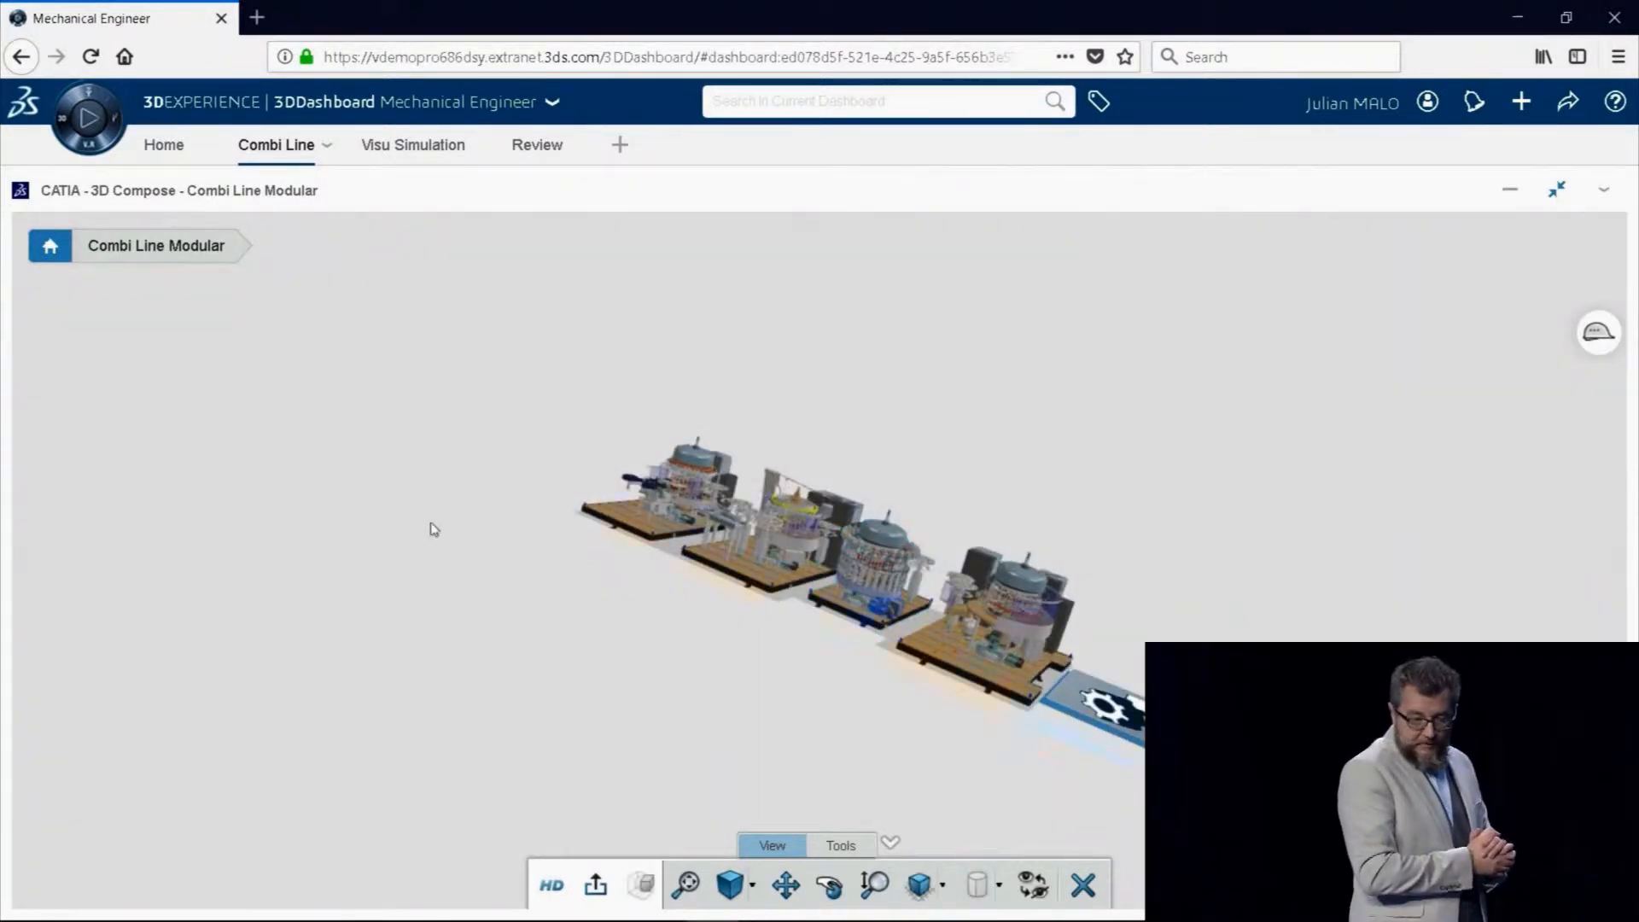
pyautogui.moveTo(429, 524); pyautogui.dragTo(418, 604, button='middle')
pyautogui.scroll(5, 905, 683)
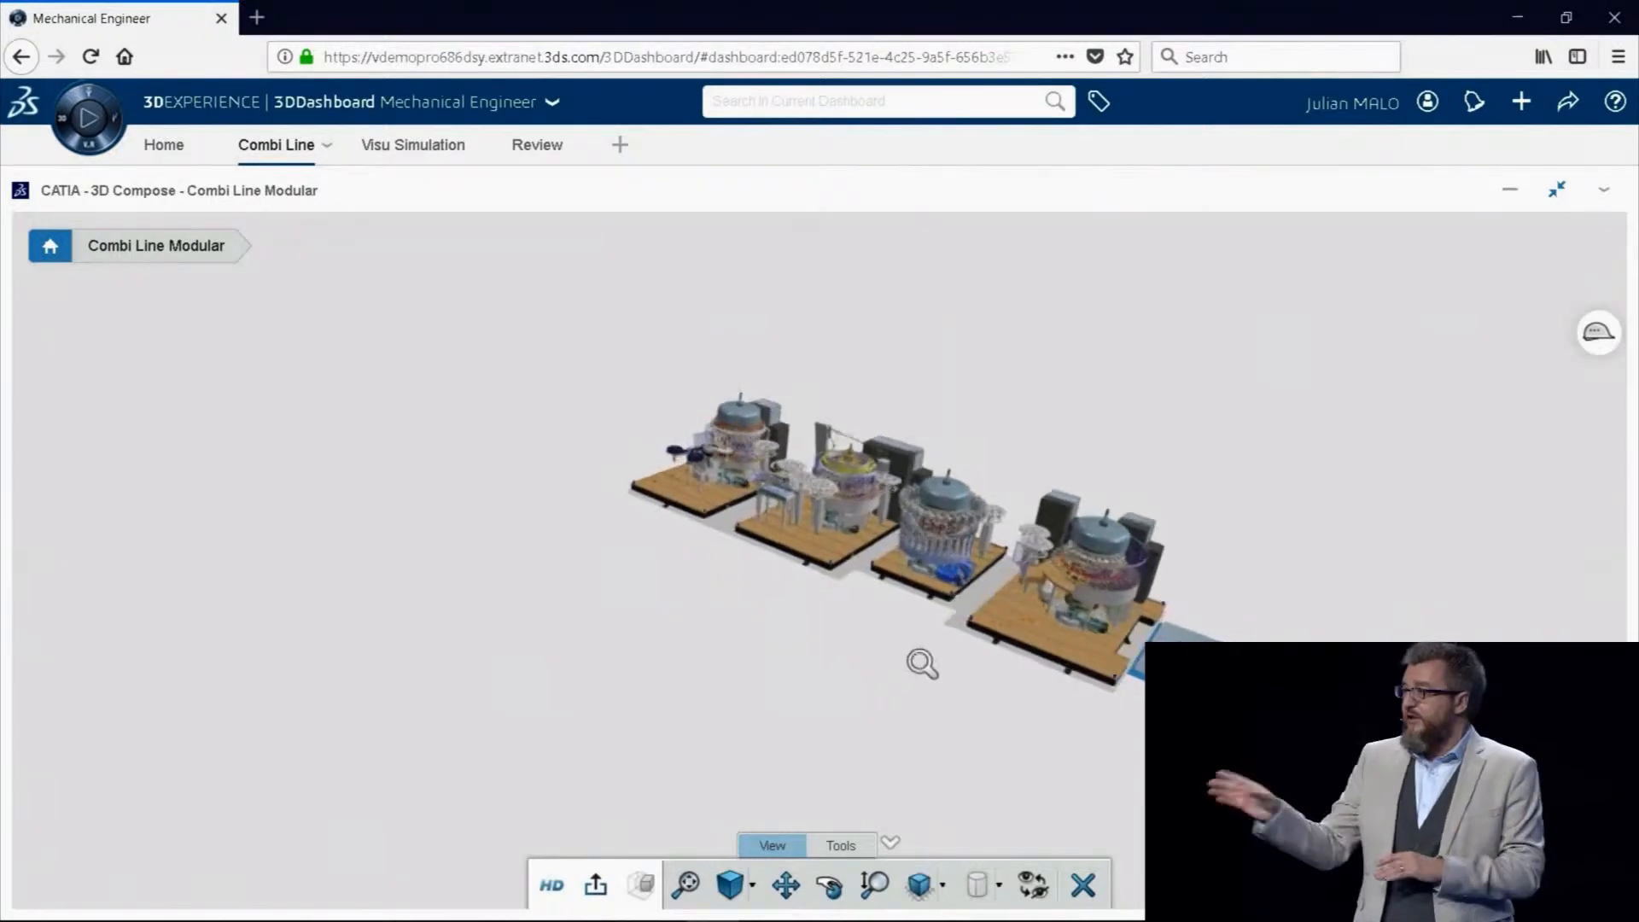
# Drill down into Module Set Filler and spread out its component modules
pyautogui.click(979, 545)
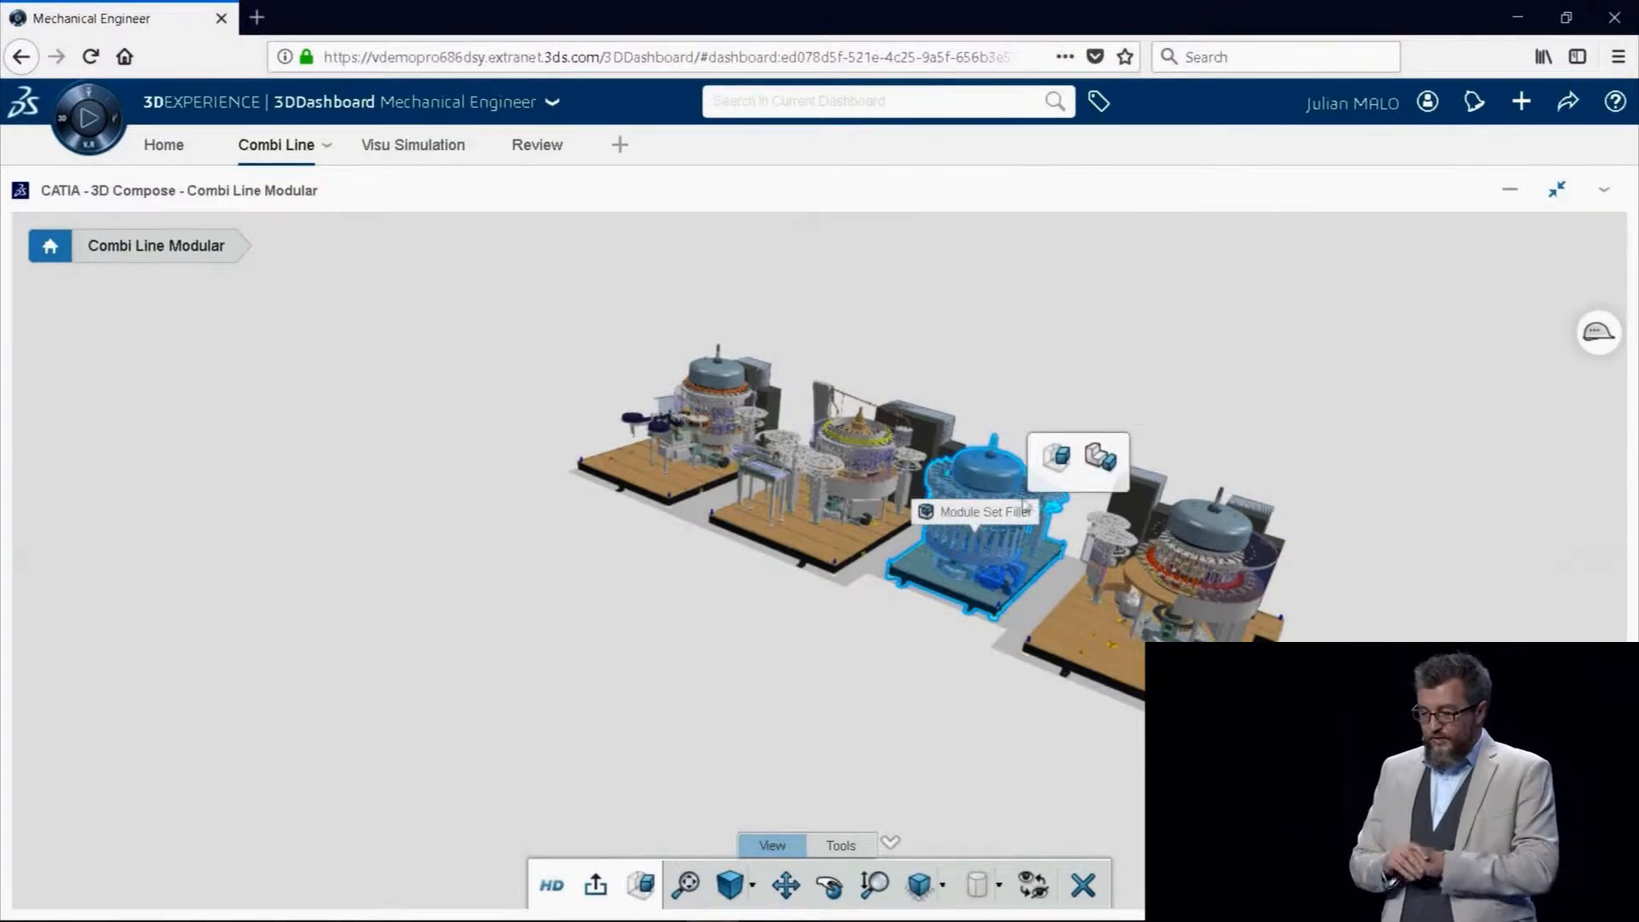
pyautogui.click(1101, 458)
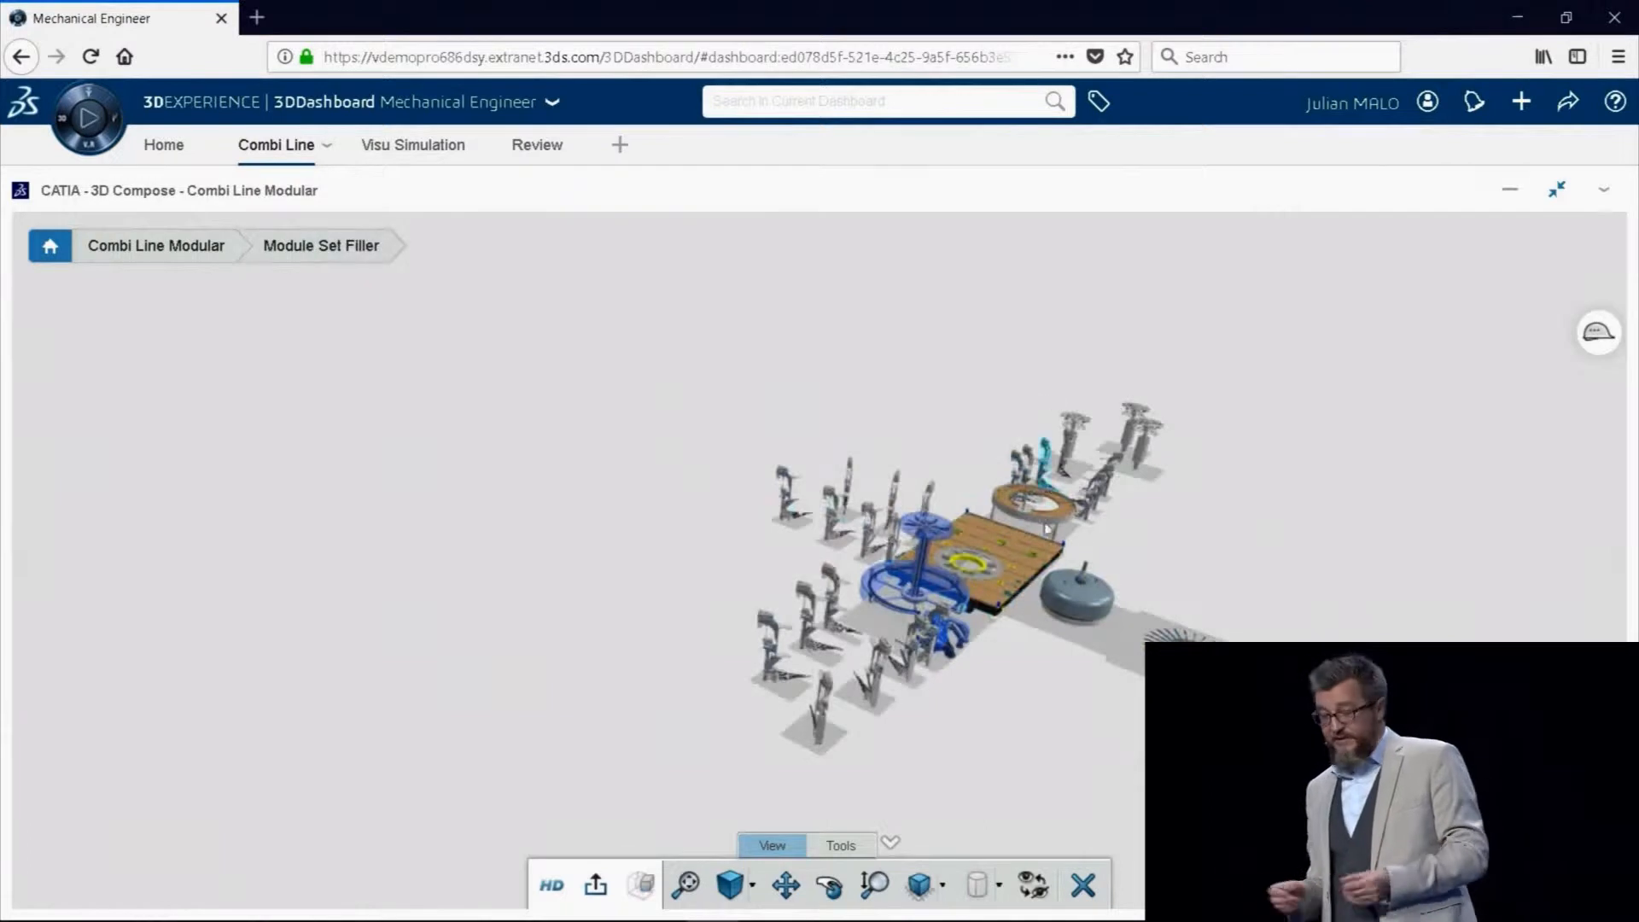
pyautogui.moveTo(1035, 717); pyautogui.dragTo(756, 636, button='middle')
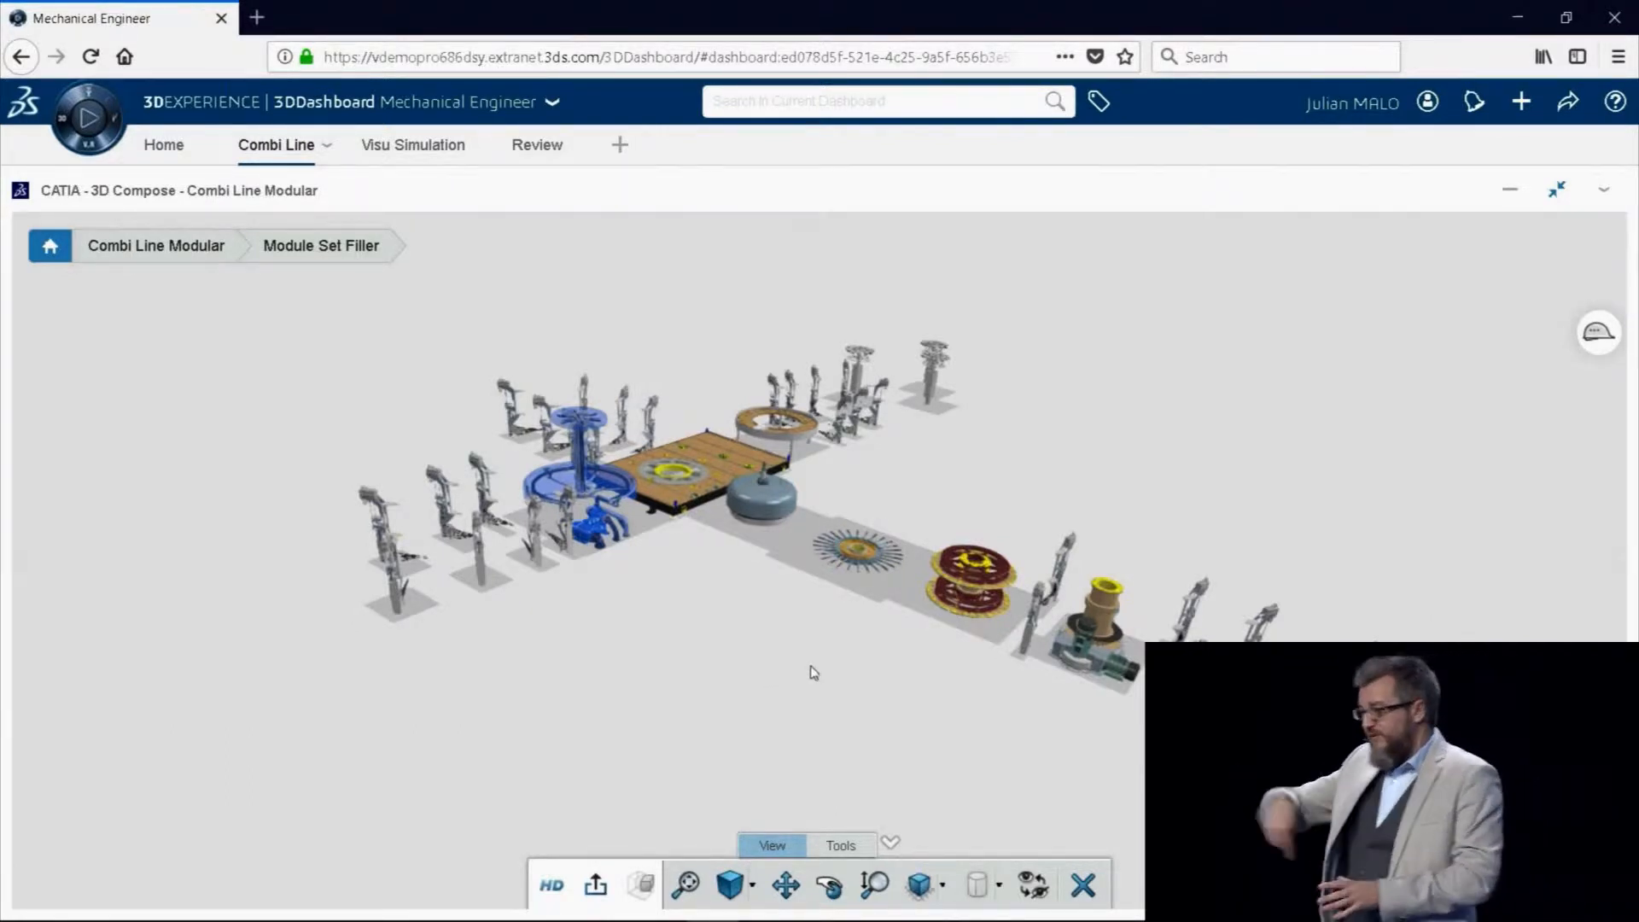
# Locate Module Transmission from the exploded Module Set Filler in the product structure and restore the 3D Compose view to its normal size
pyautogui.click(1091, 649)
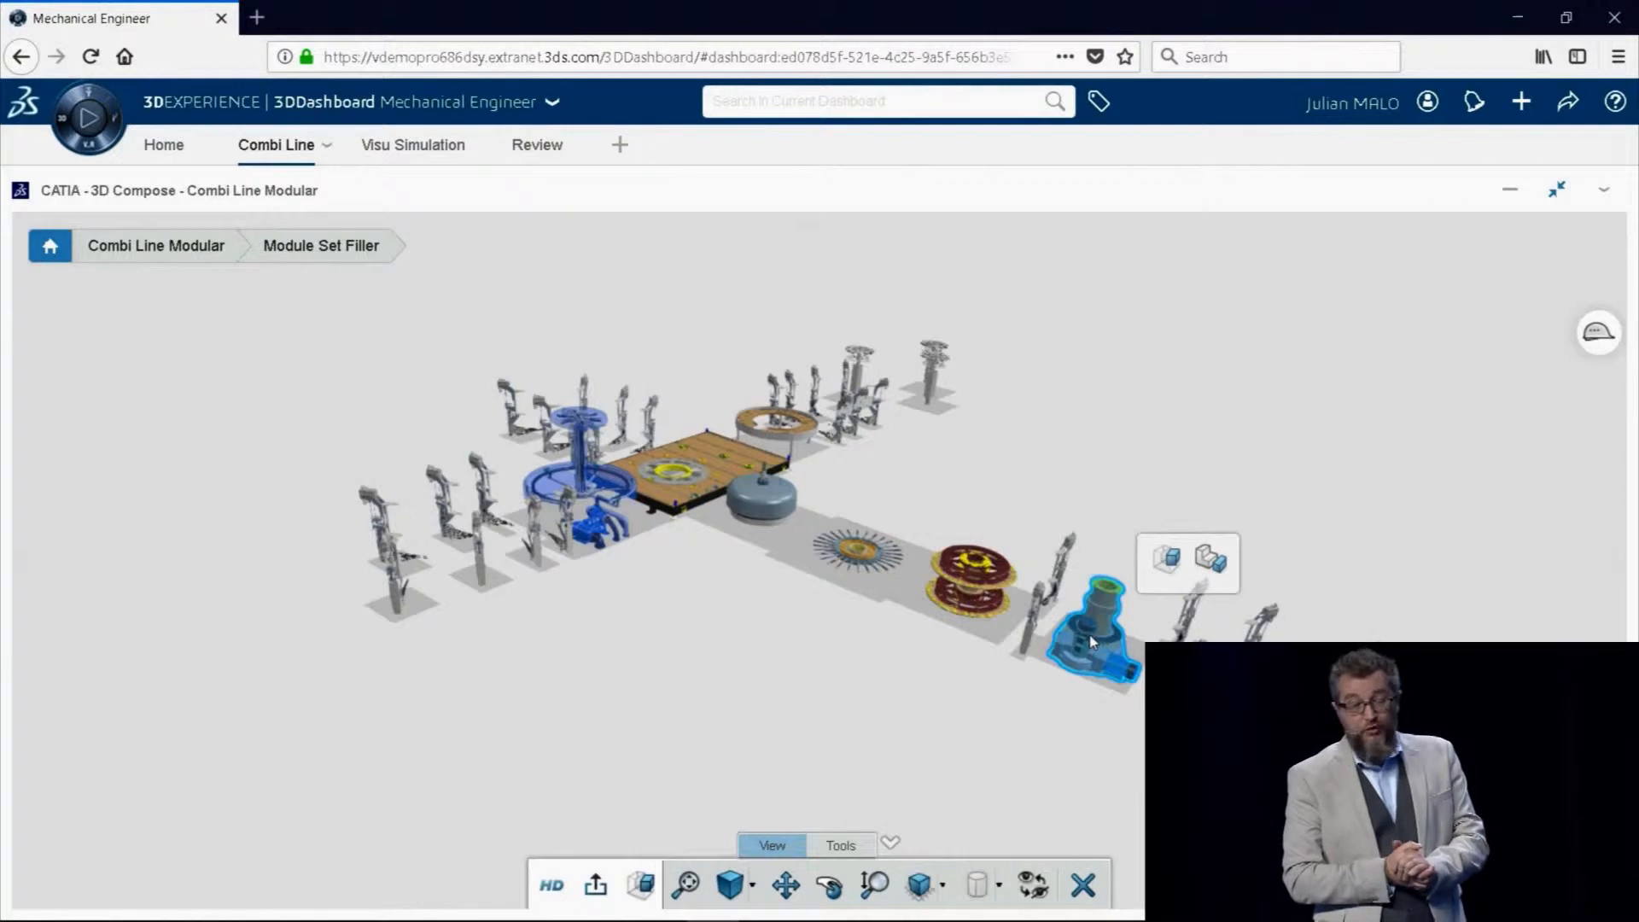
pyautogui.rightClick(1092, 646)
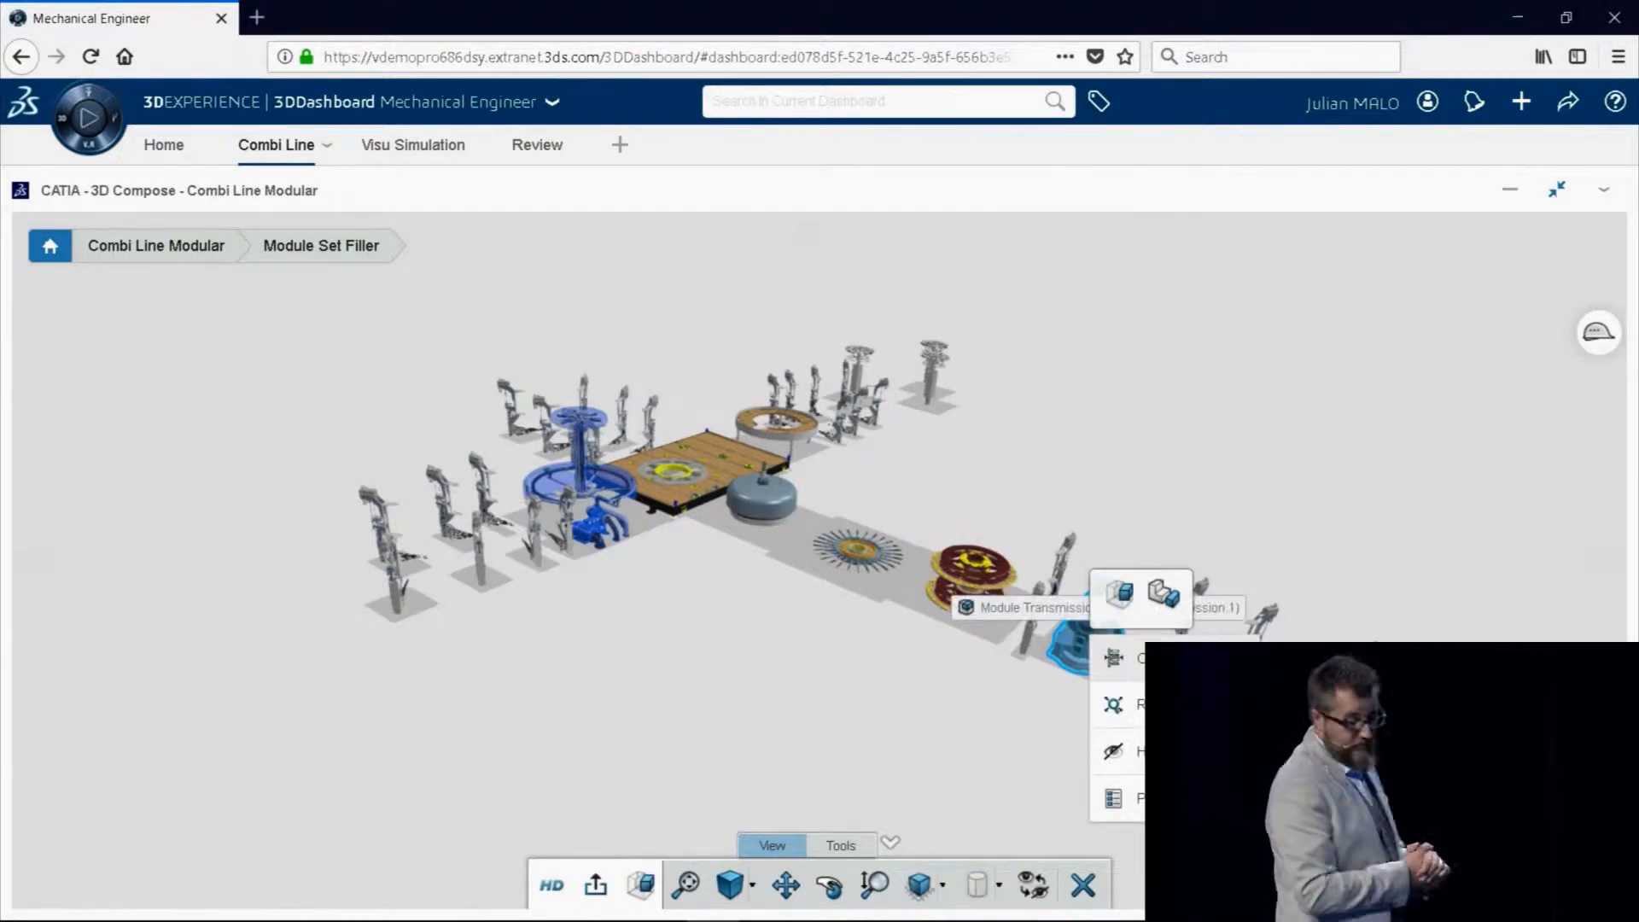
pyautogui.click(1172, 646)
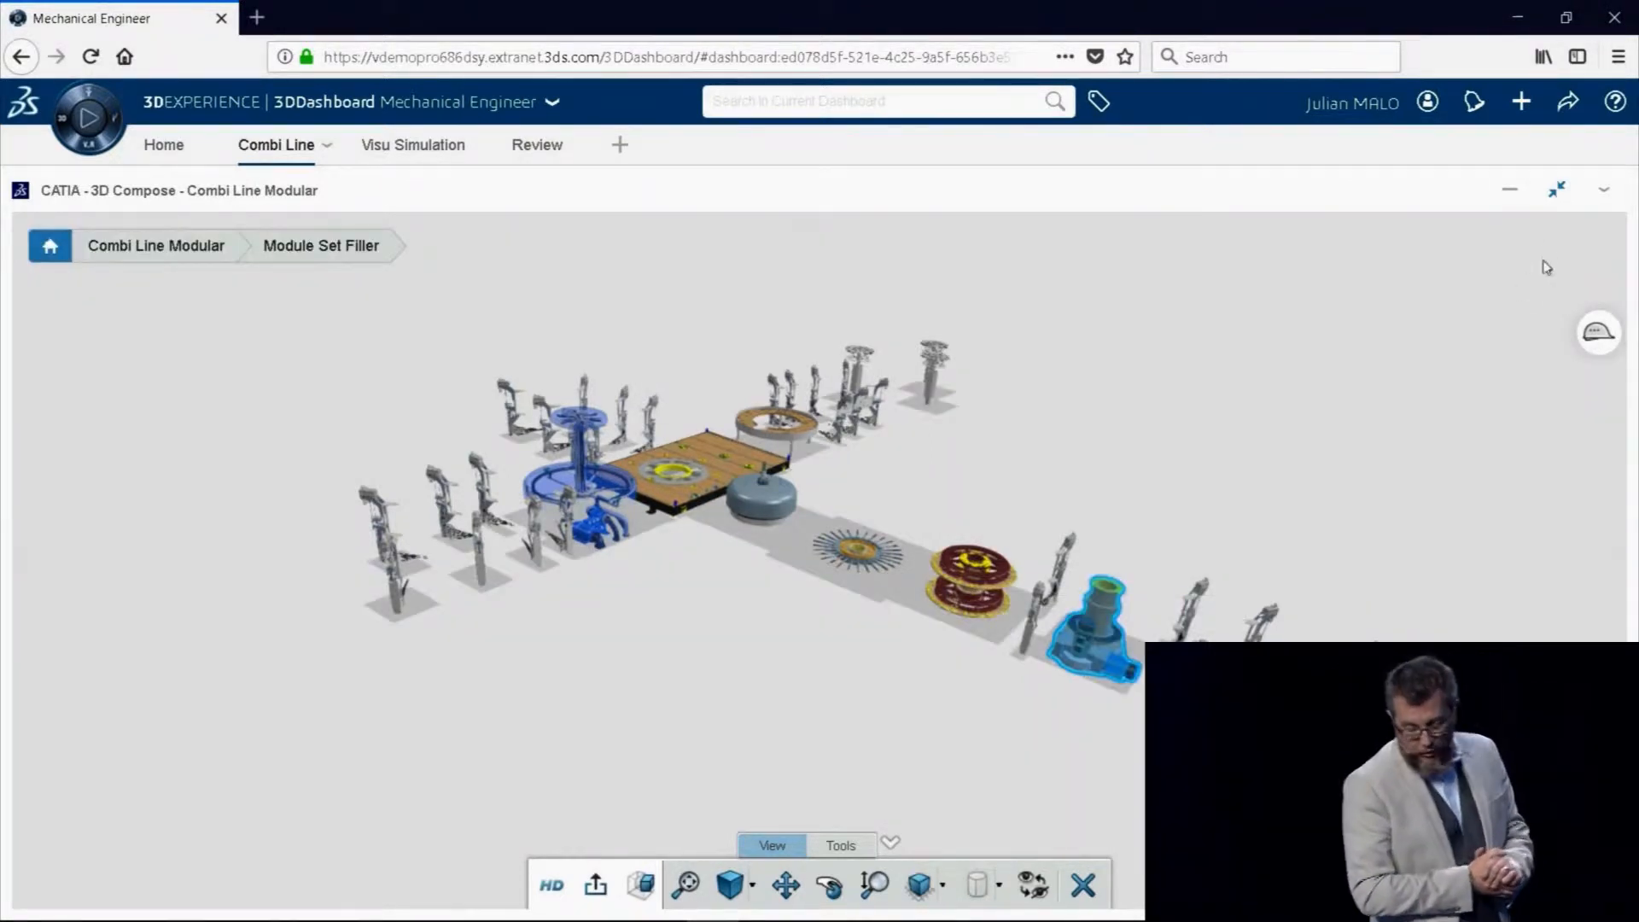
pyautogui.click(1556, 198)
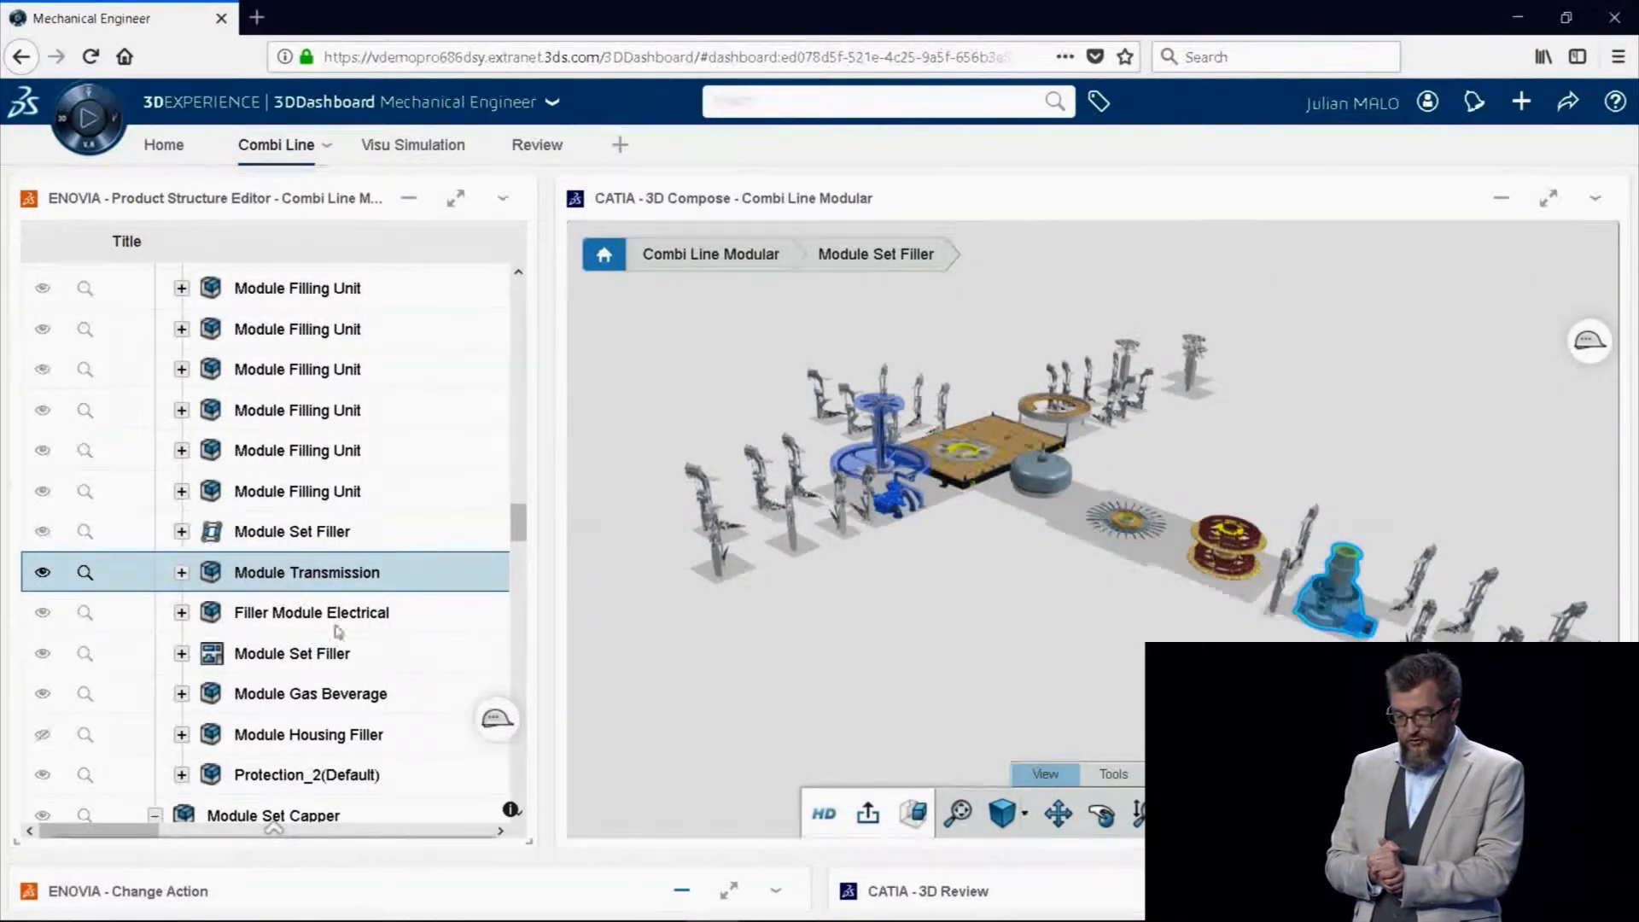
# Show the related documents of Module Transmission in the Product Structure Editor
pyautogui.moveTo(278, 831)
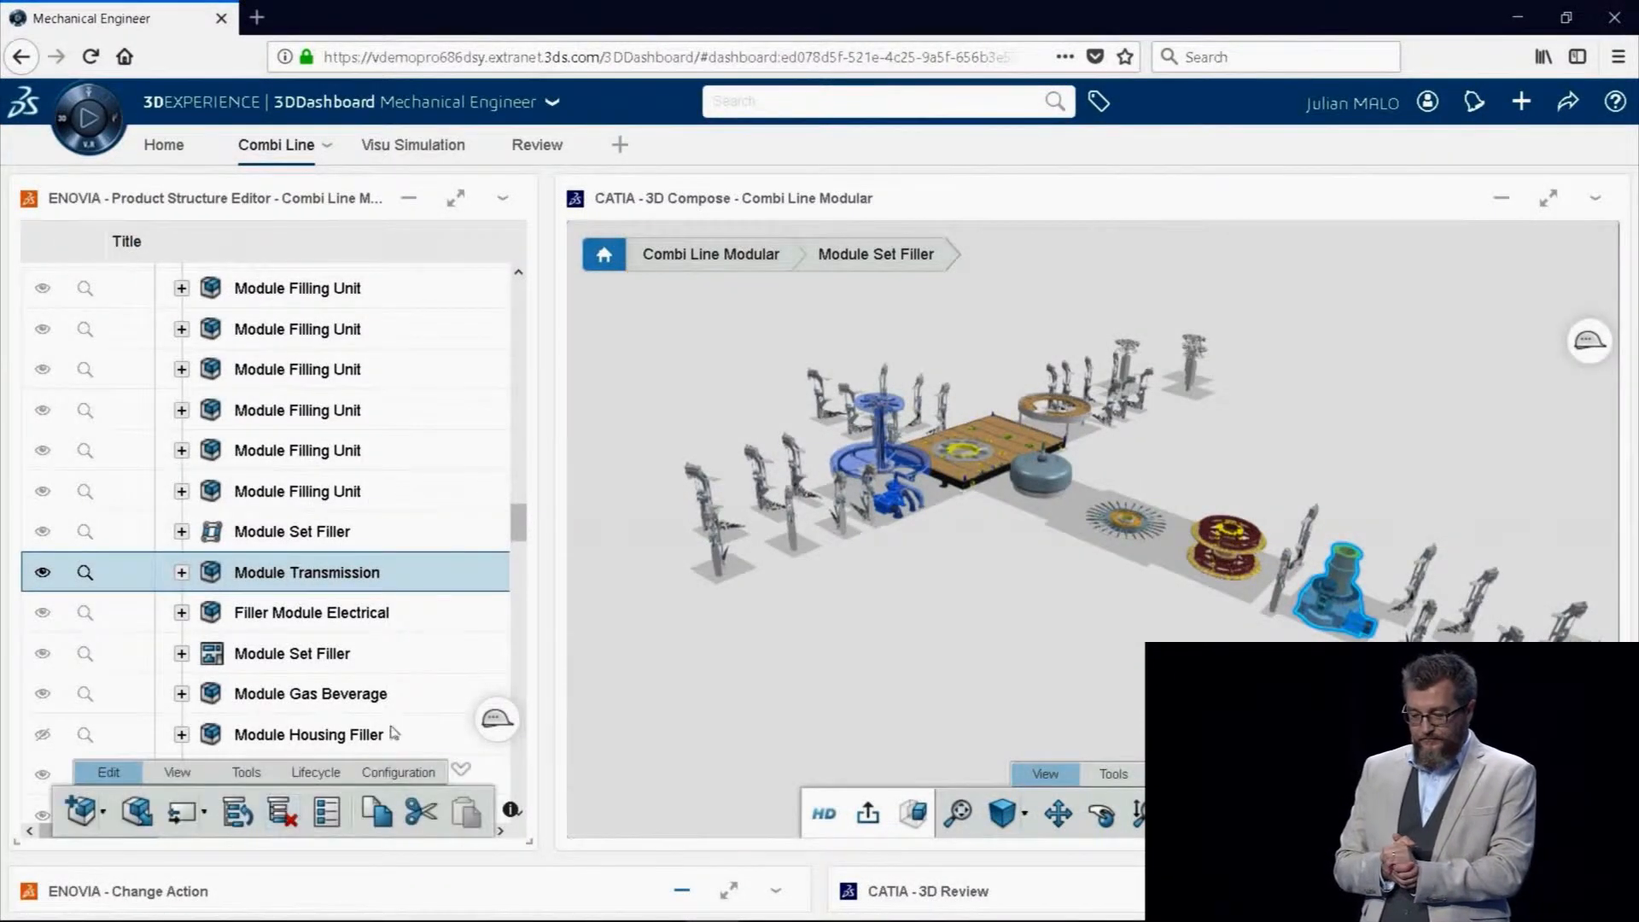
pyautogui.click(180, 772)
pyautogui.click(508, 813)
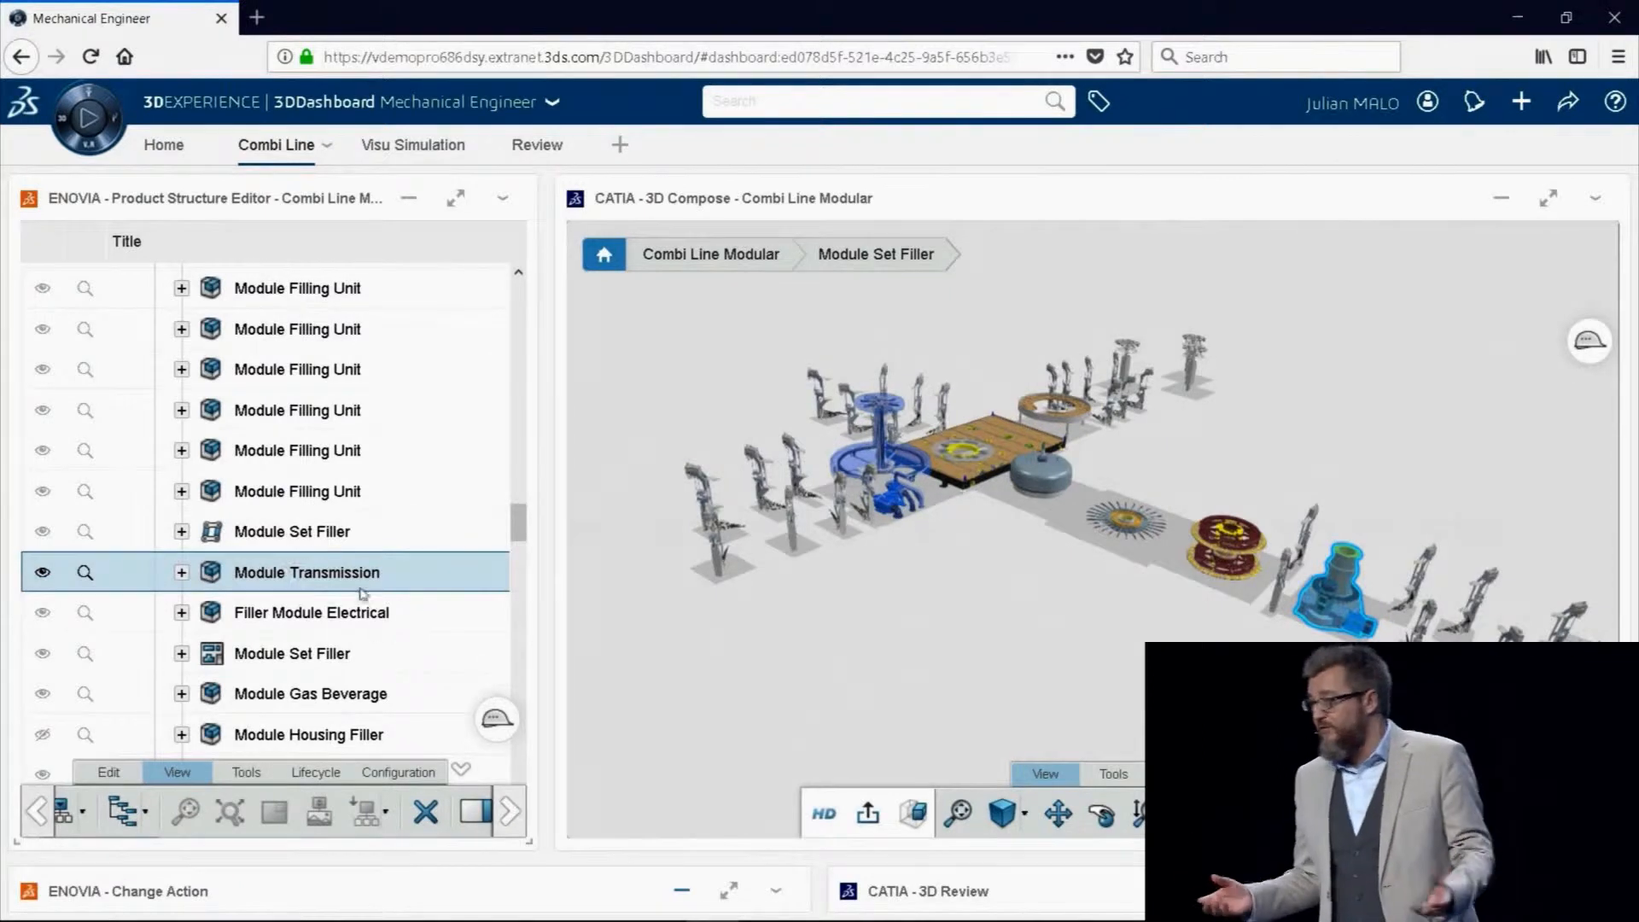
pyautogui.click(476, 816)
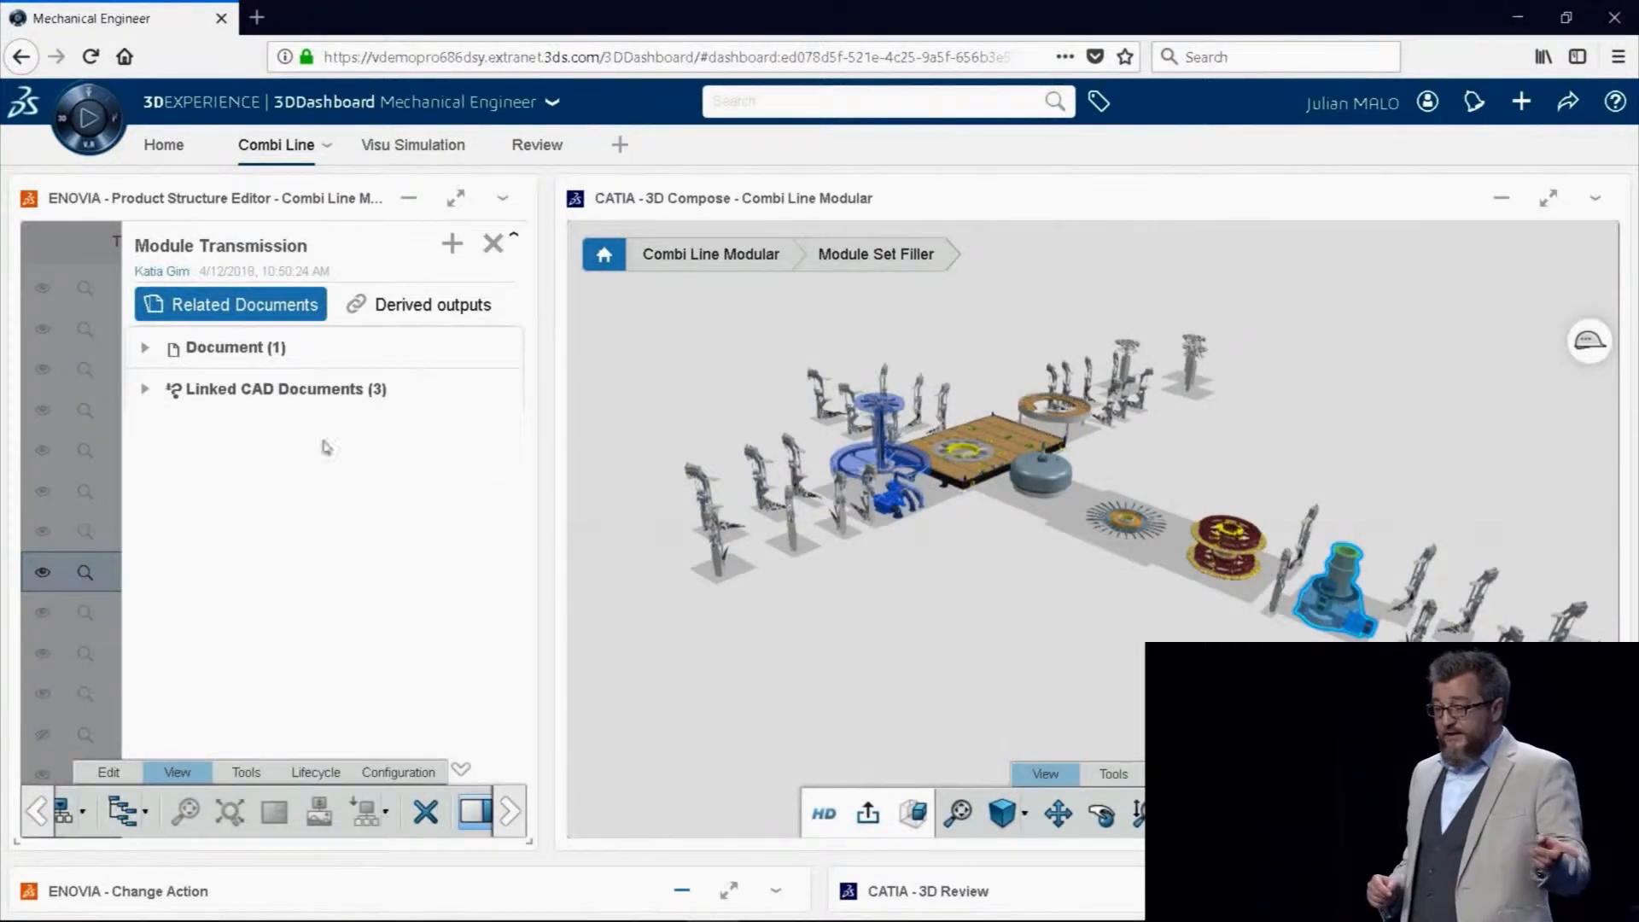
# Download the document attached to Module Transmission, open EmergencyBrakeExplain.mp4 with VLC media player and play it full screen
pyautogui.click(147, 349)
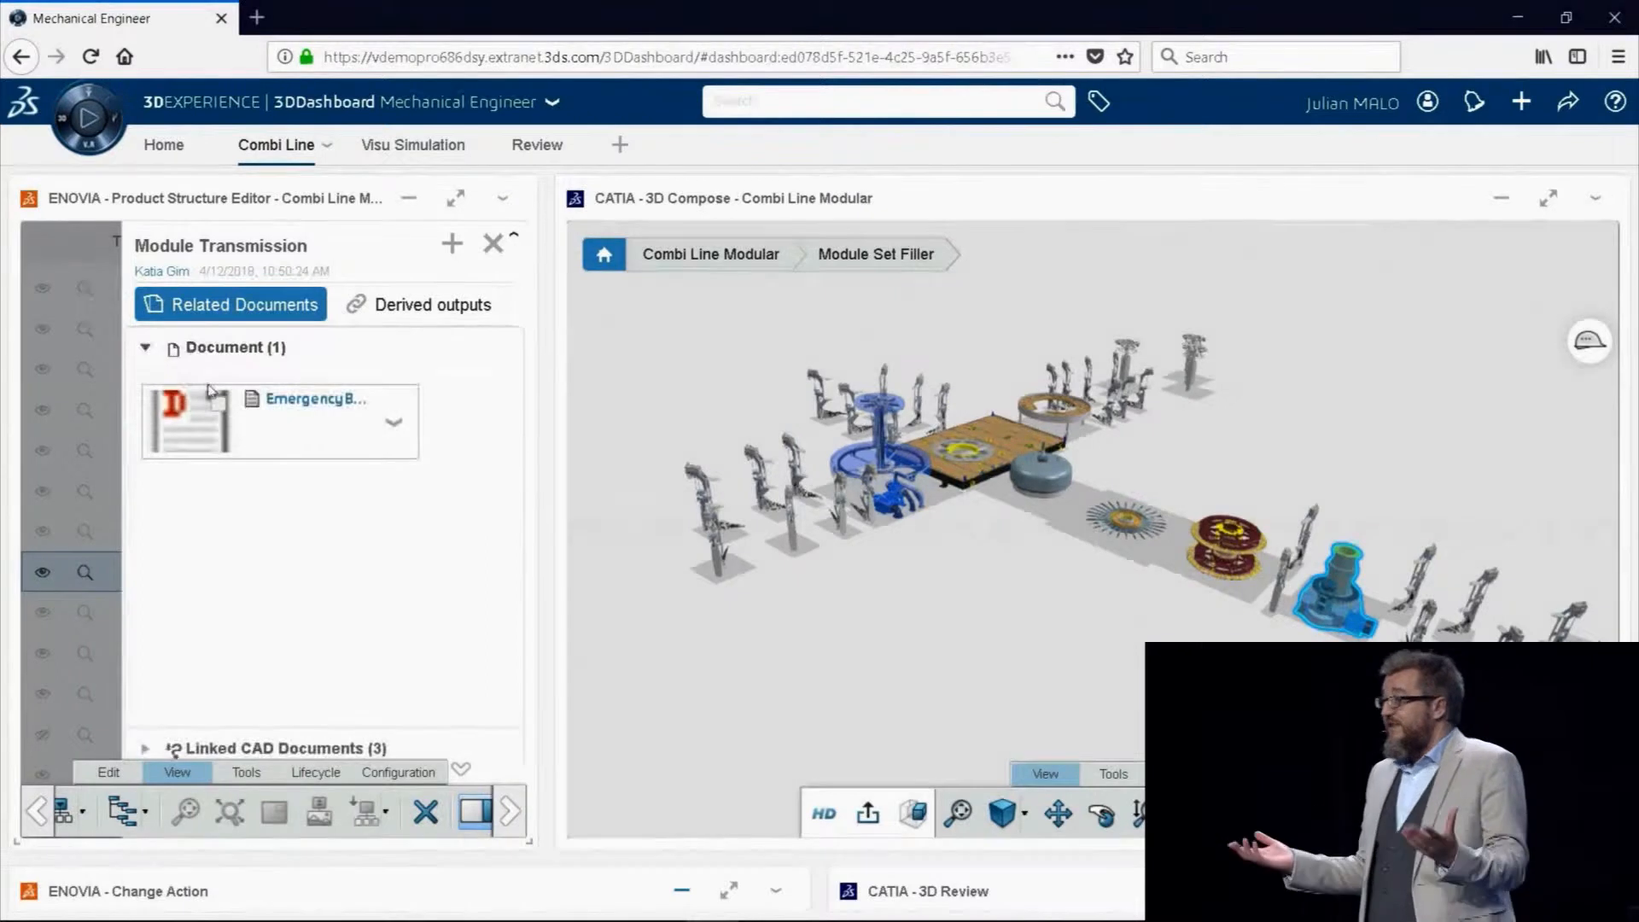
pyautogui.click(393, 431)
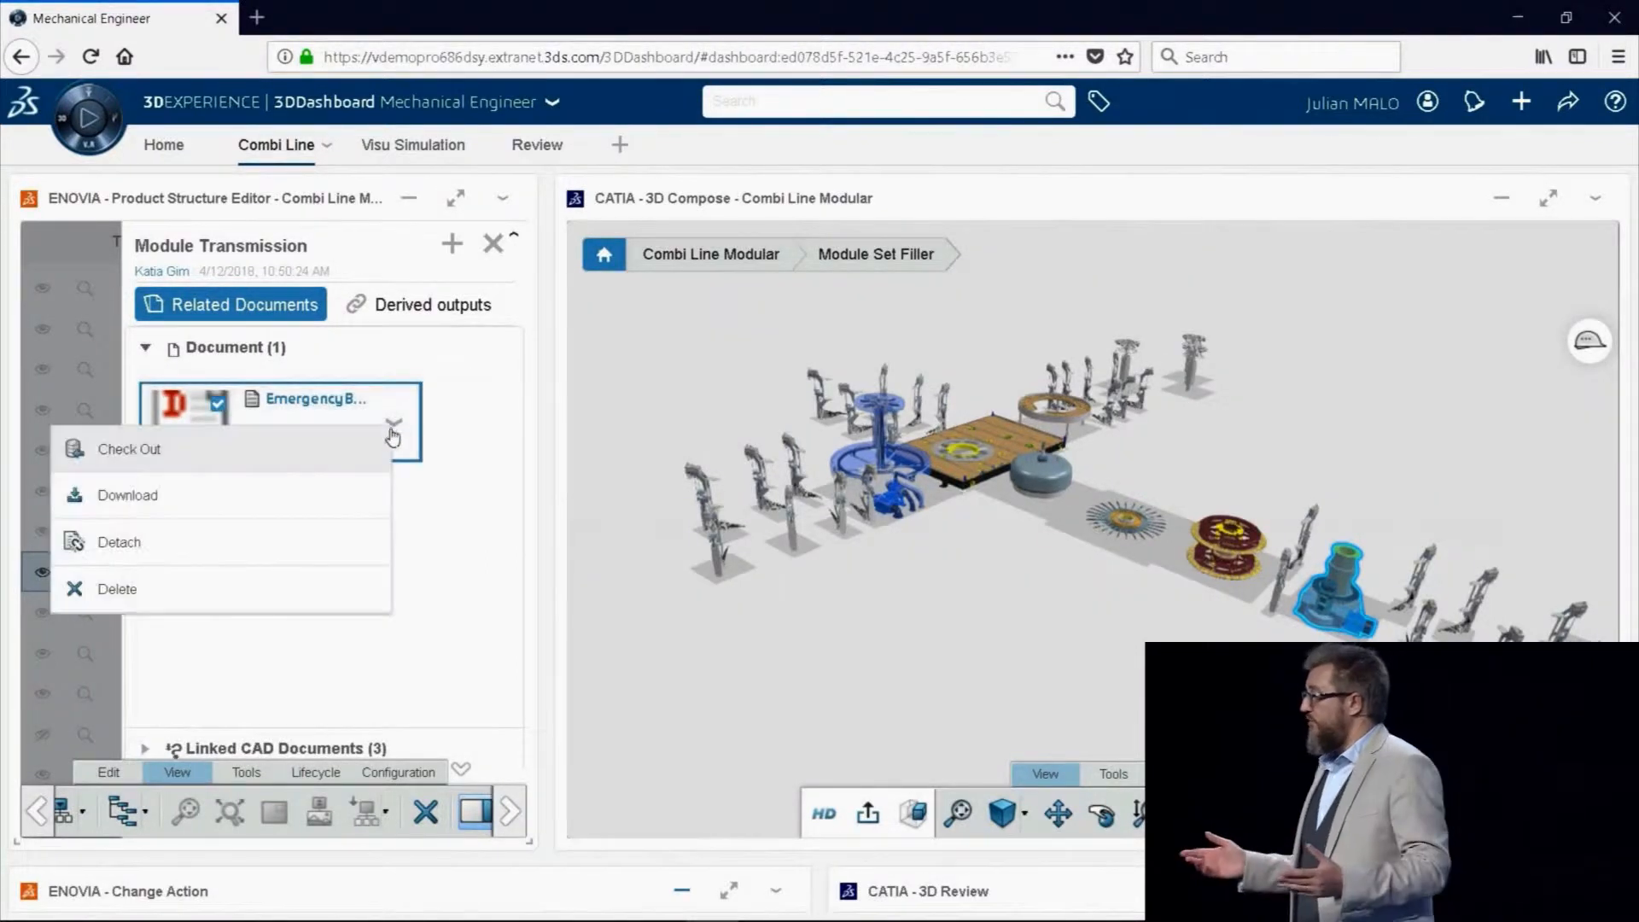
pyautogui.click(279, 503)
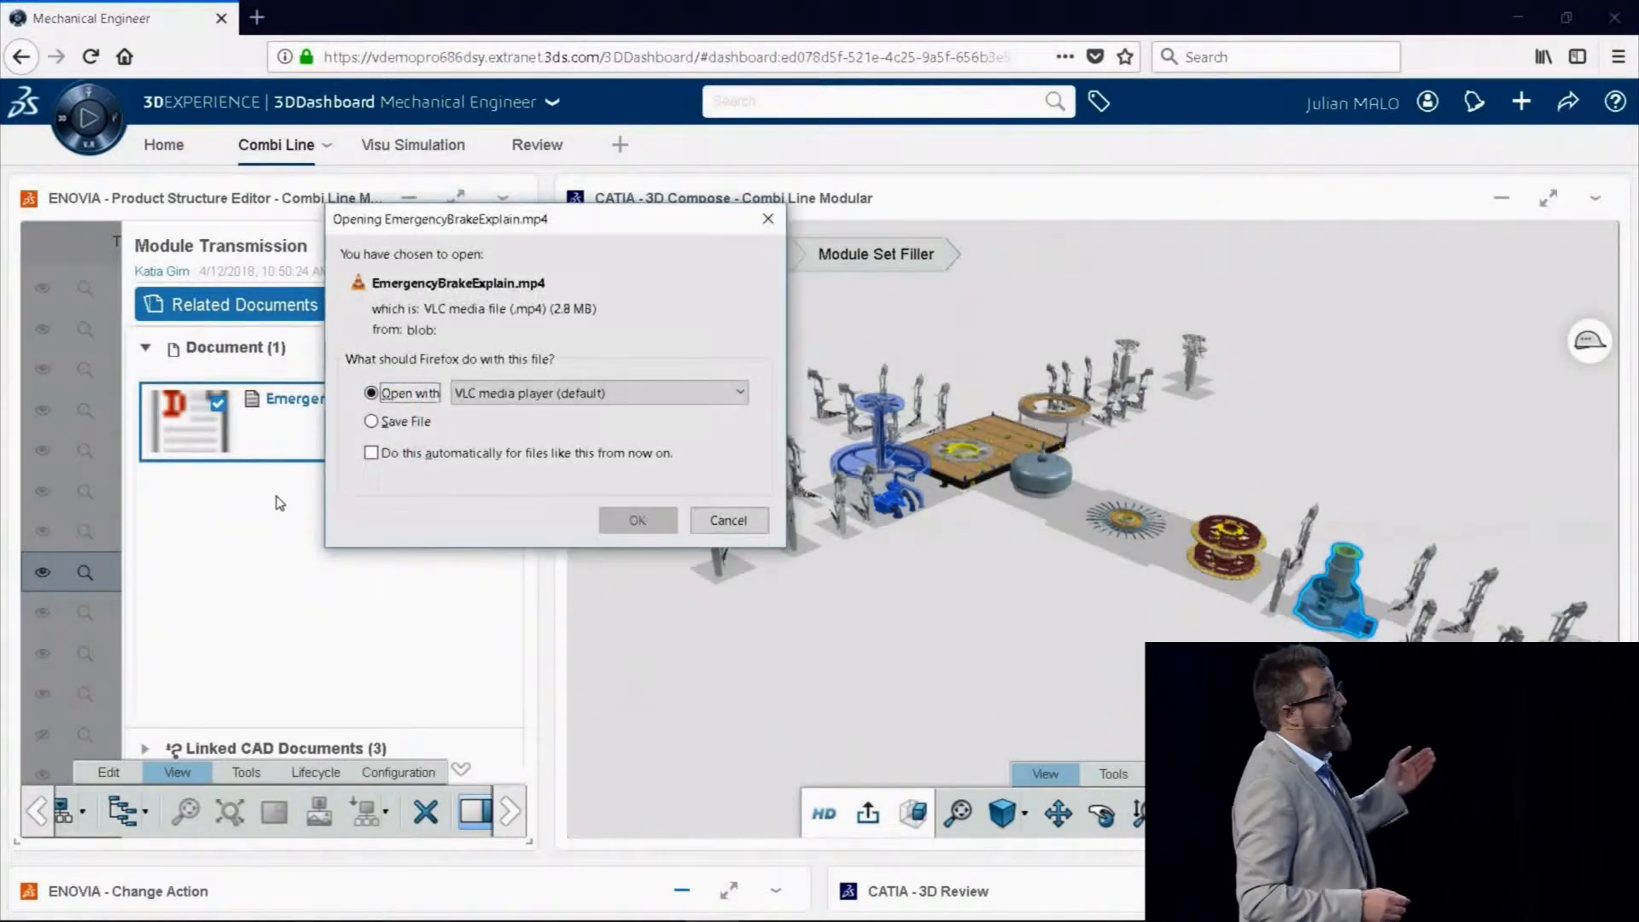
pyautogui.click(636, 521)
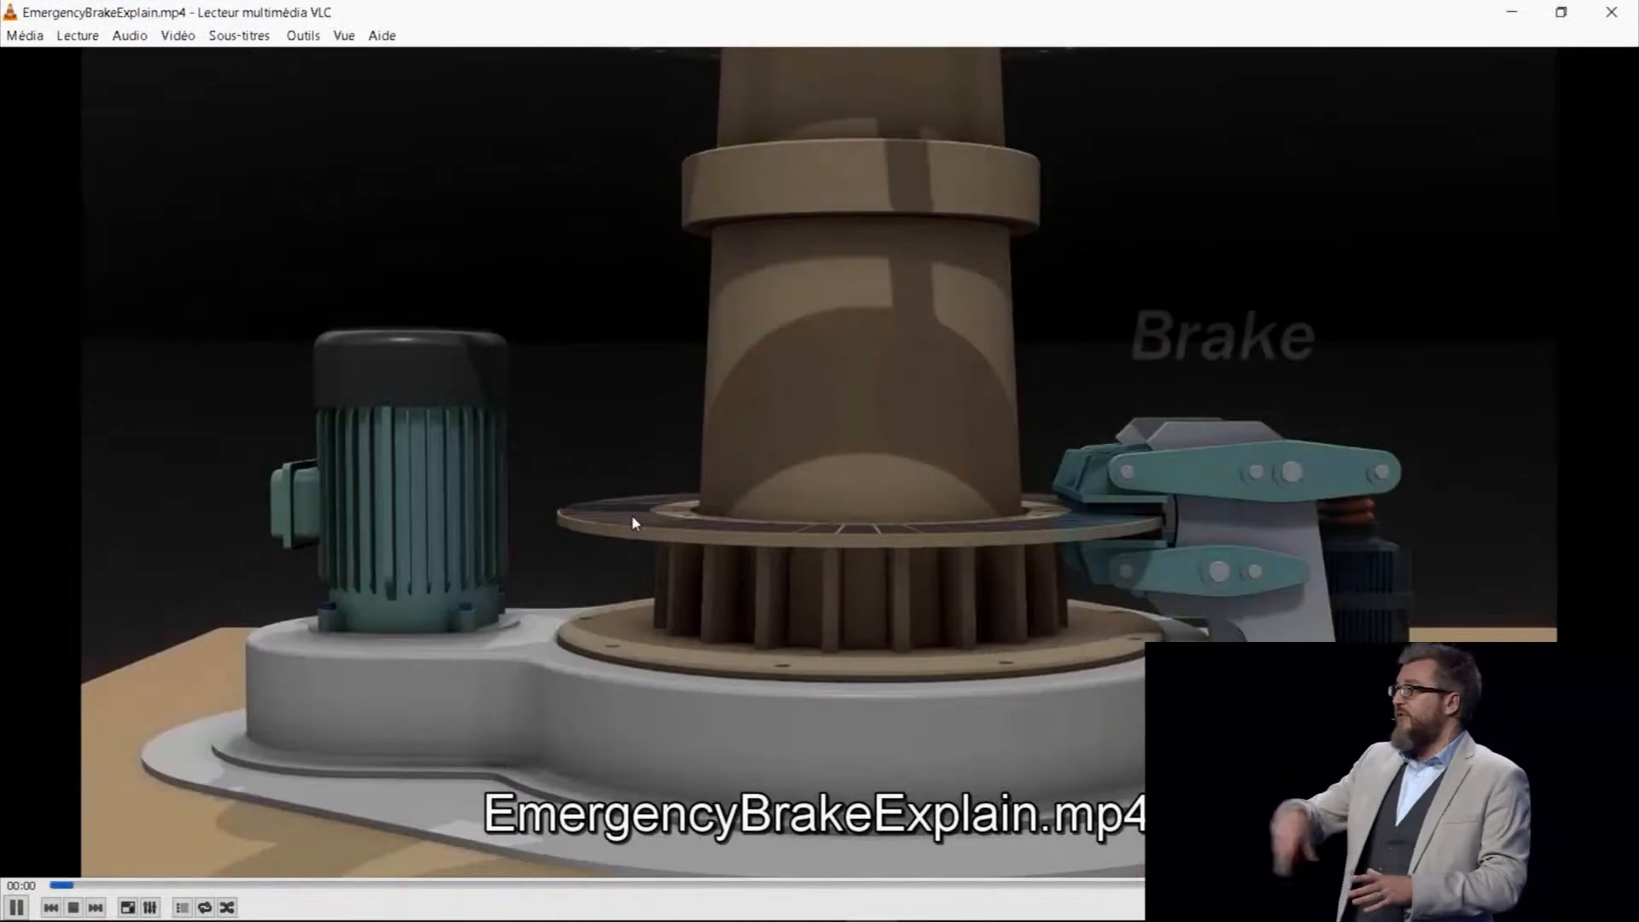
pyautogui.doubleClick(636, 523)
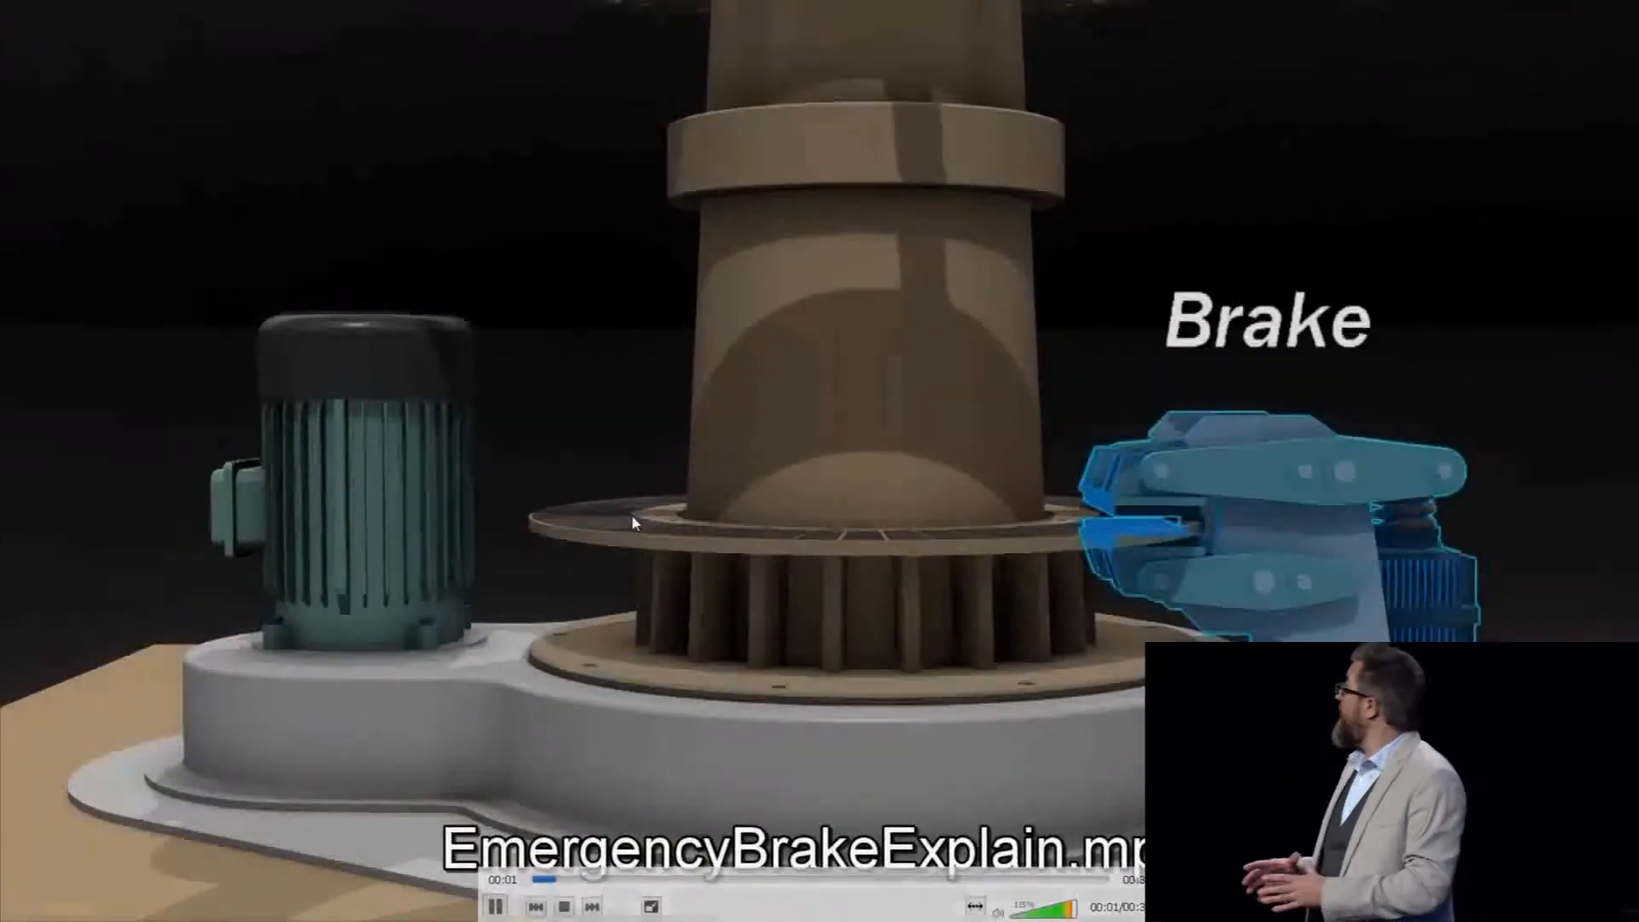